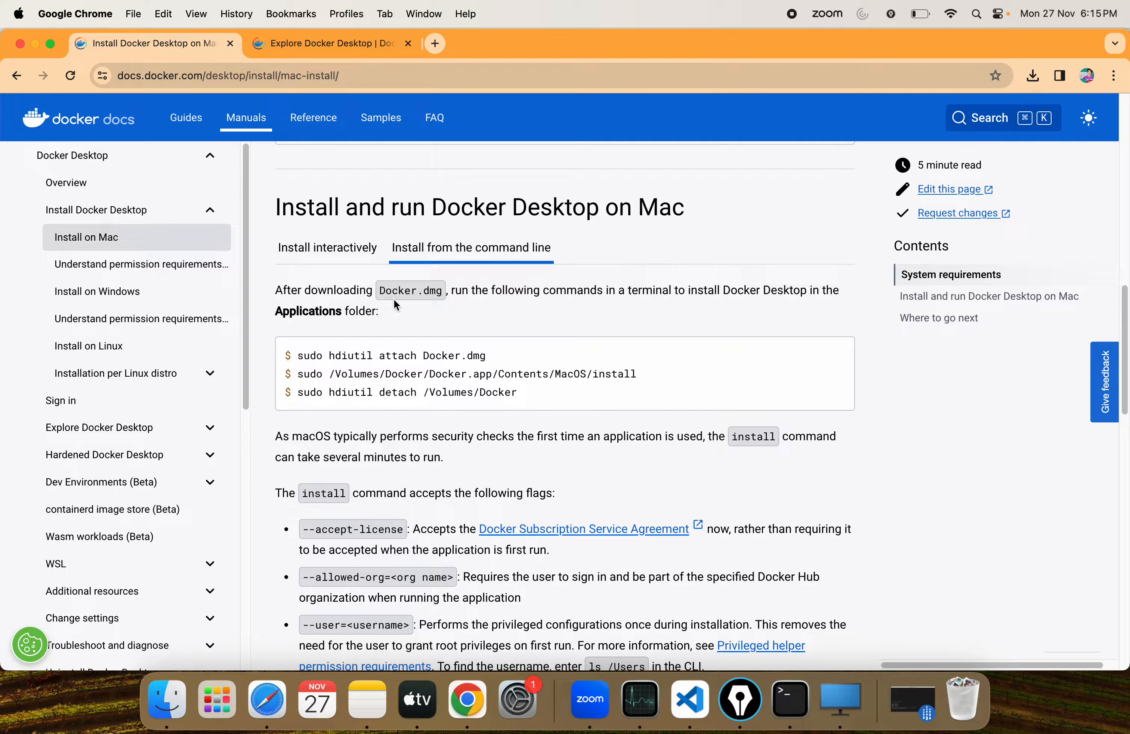
Download the Docker Desktop installer for Mac with Apple silicon from the install page
scroll(523, 330, down, 2)
scroll(523, 330, up, 2)
scroll(519, 353, up, 9)
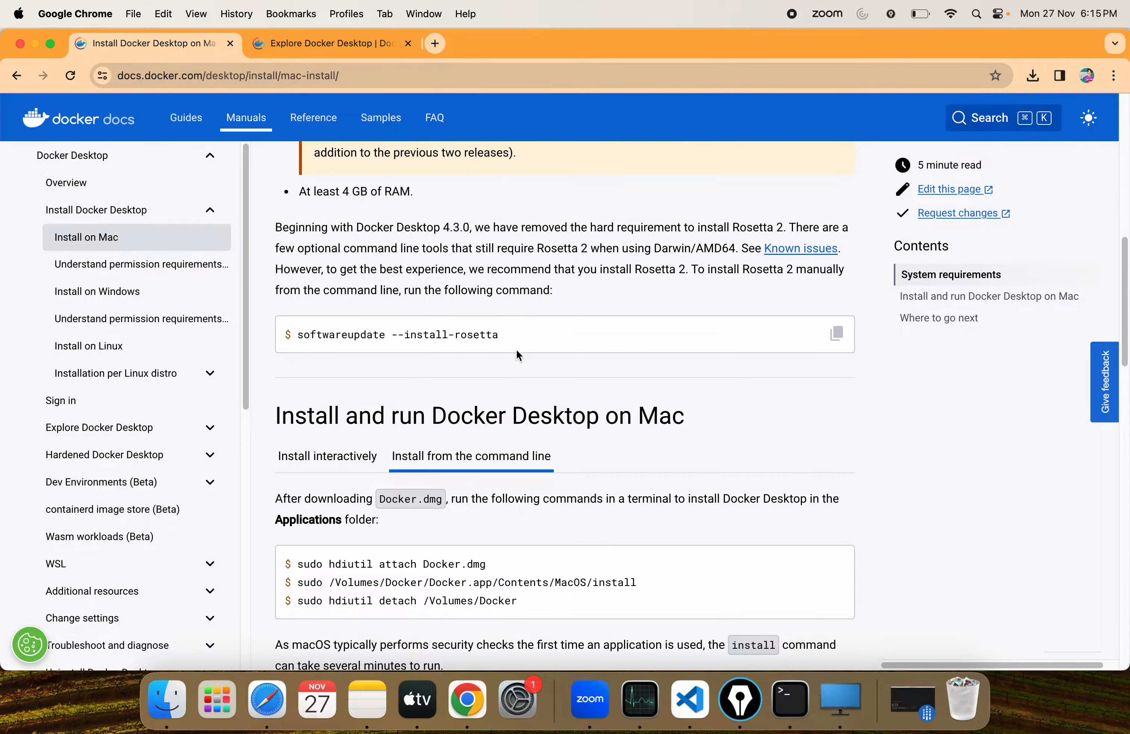
scroll(516, 362, up, 8)
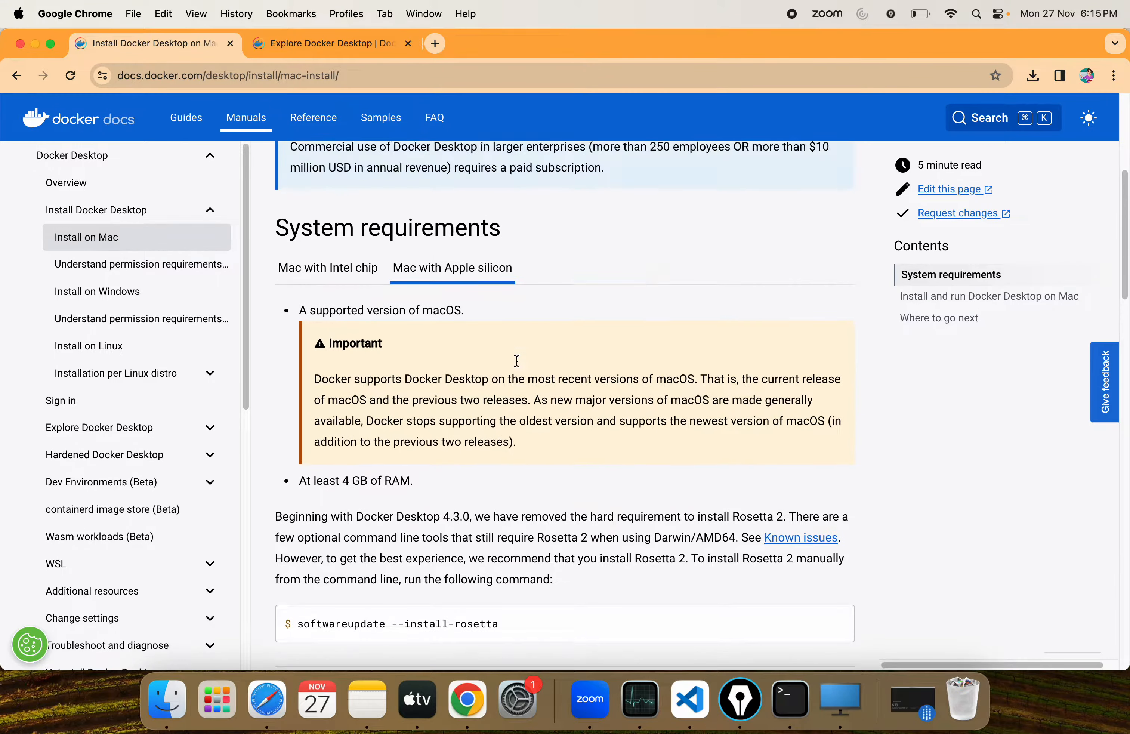
click(483, 314)
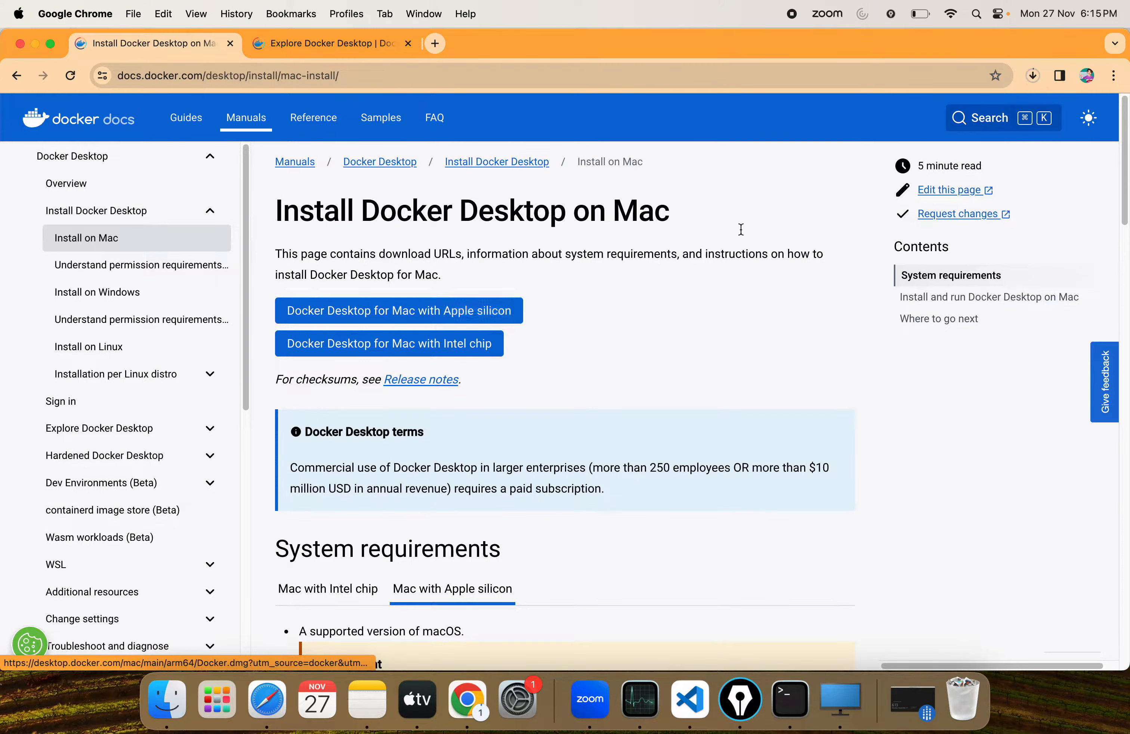
Copy the three commands for installing Docker Desktop from the command line, and check the Docker.dmg download's progress
scroll(678, 353, down, 13)
scroll(678, 353, down, 4)
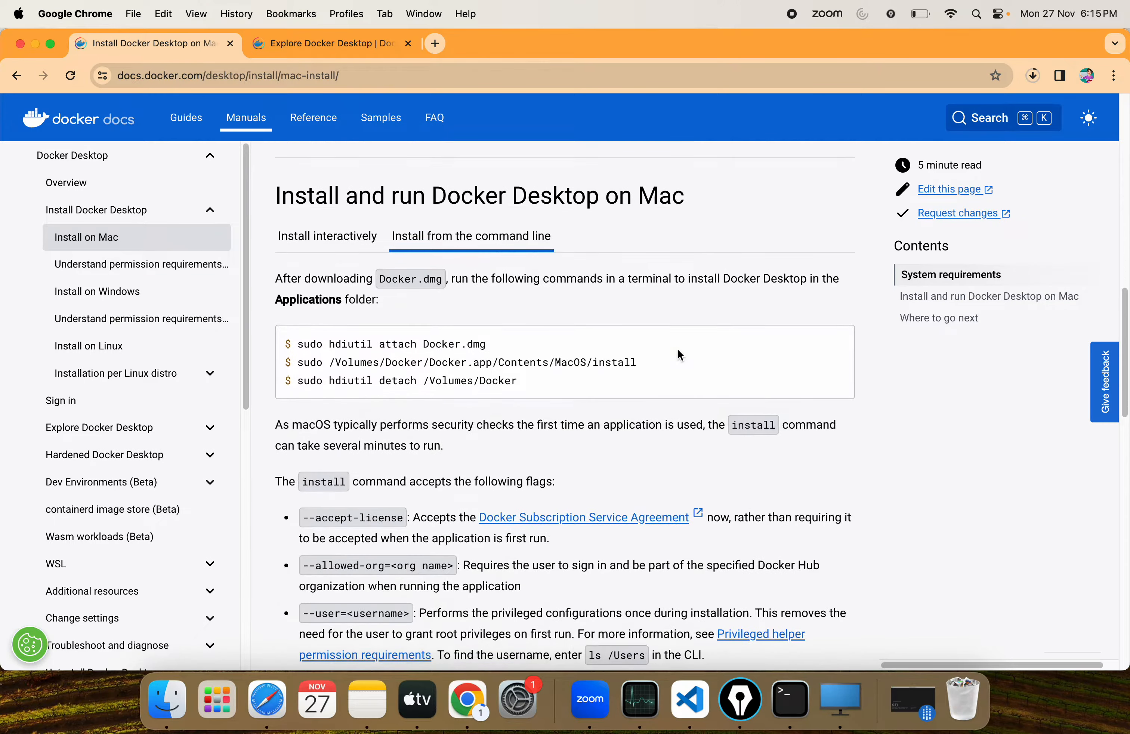
mouse_move(484, 360)
click(837, 344)
click(1032, 75)
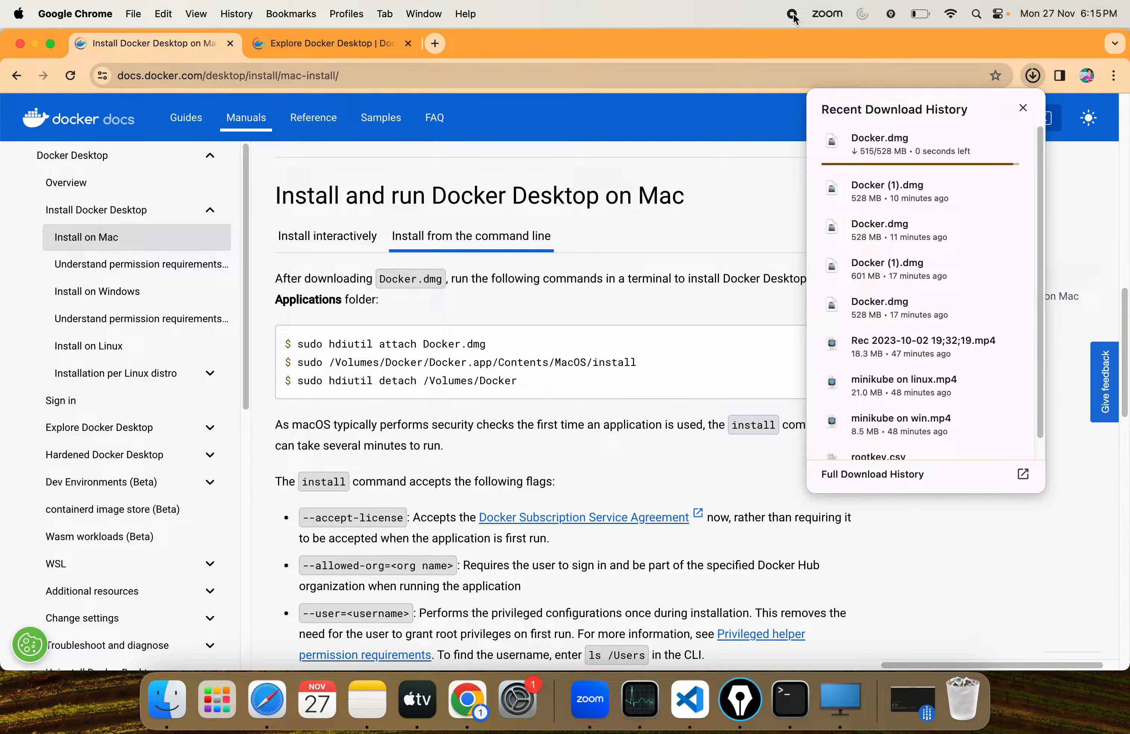
click(1023, 111)
Switch to Terminal in full screen and try to run the copied install commands from the home folder, entering the account password
click(790, 698)
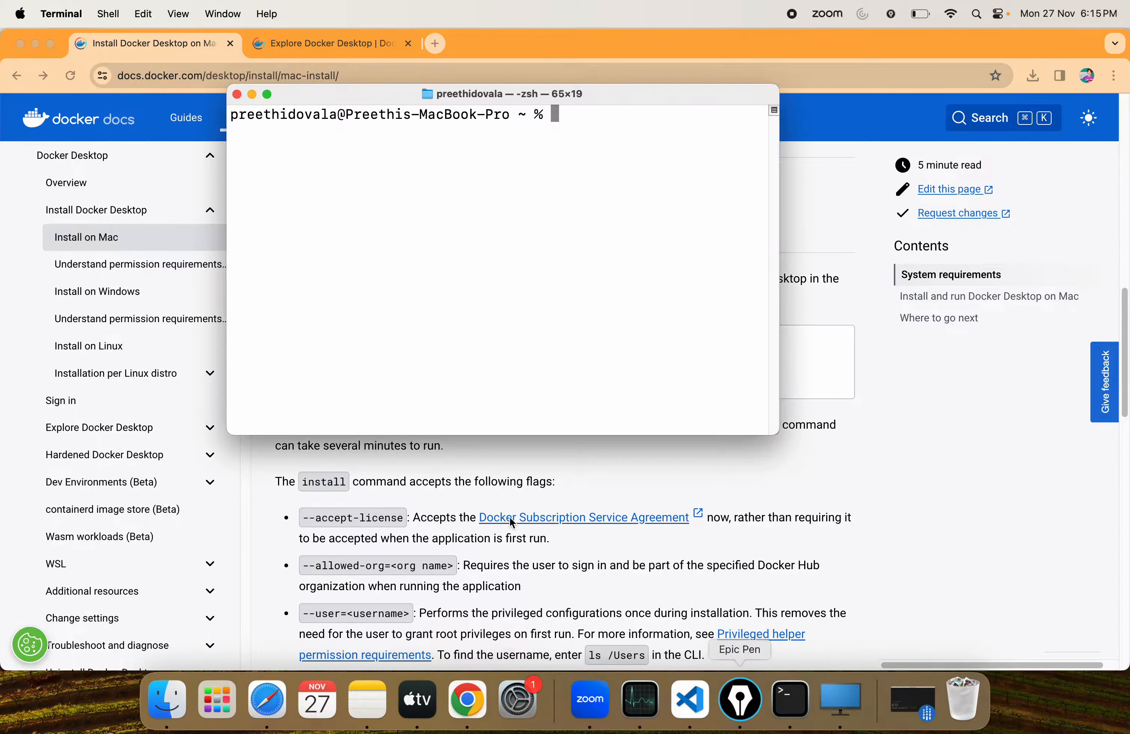
click(267, 94)
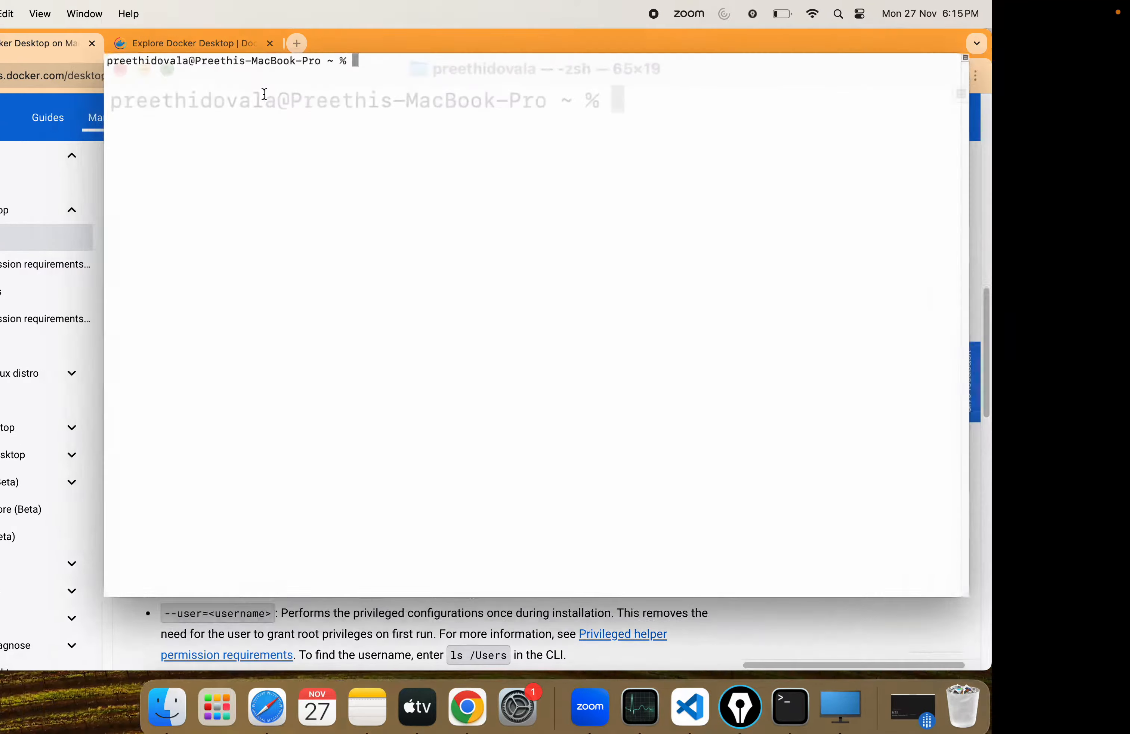
right_click(527, 123)
click(554, 151)
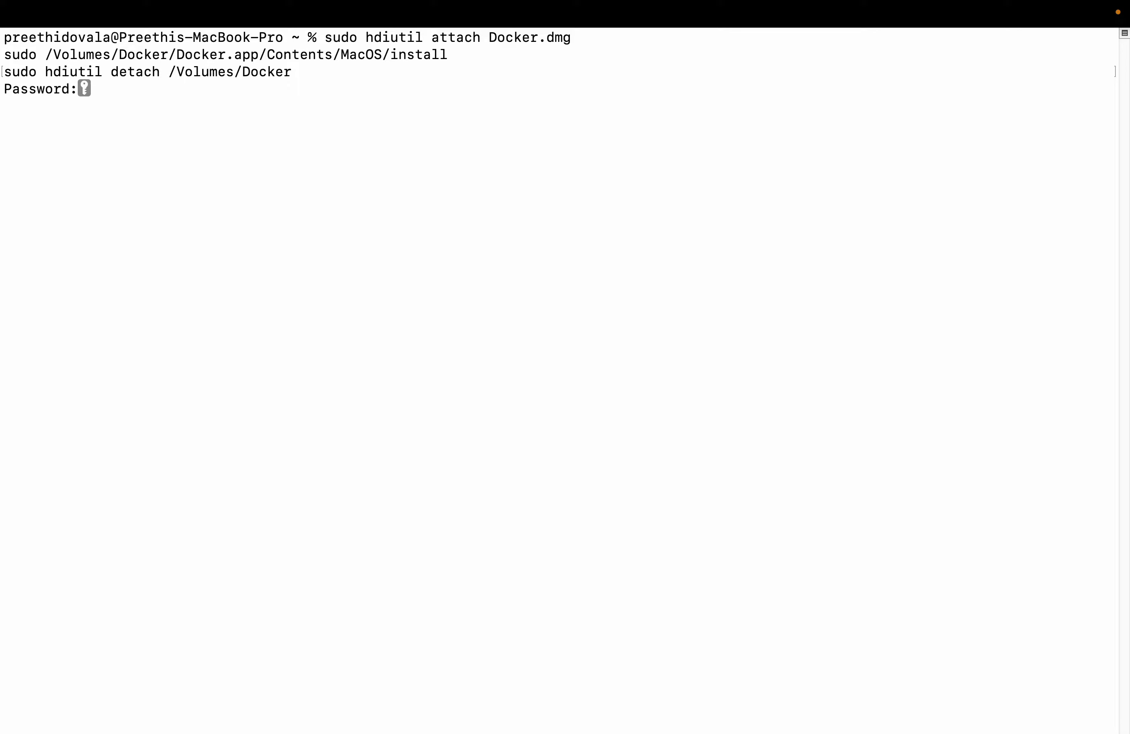
key(Return)
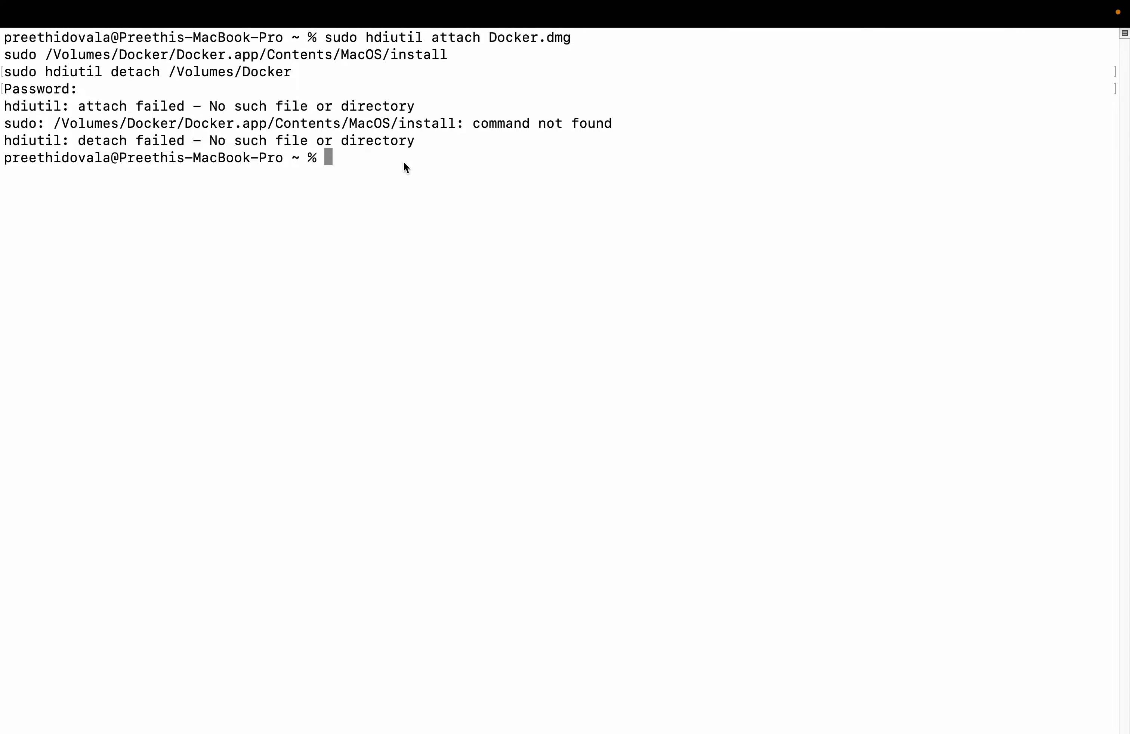
Change to the Downloads folder and rerun the commands that attach Docker.dmg, install Docker and detach the volume
text(cd Do)
key(Tab)
text(wn)
key(Tab)
key(Return)
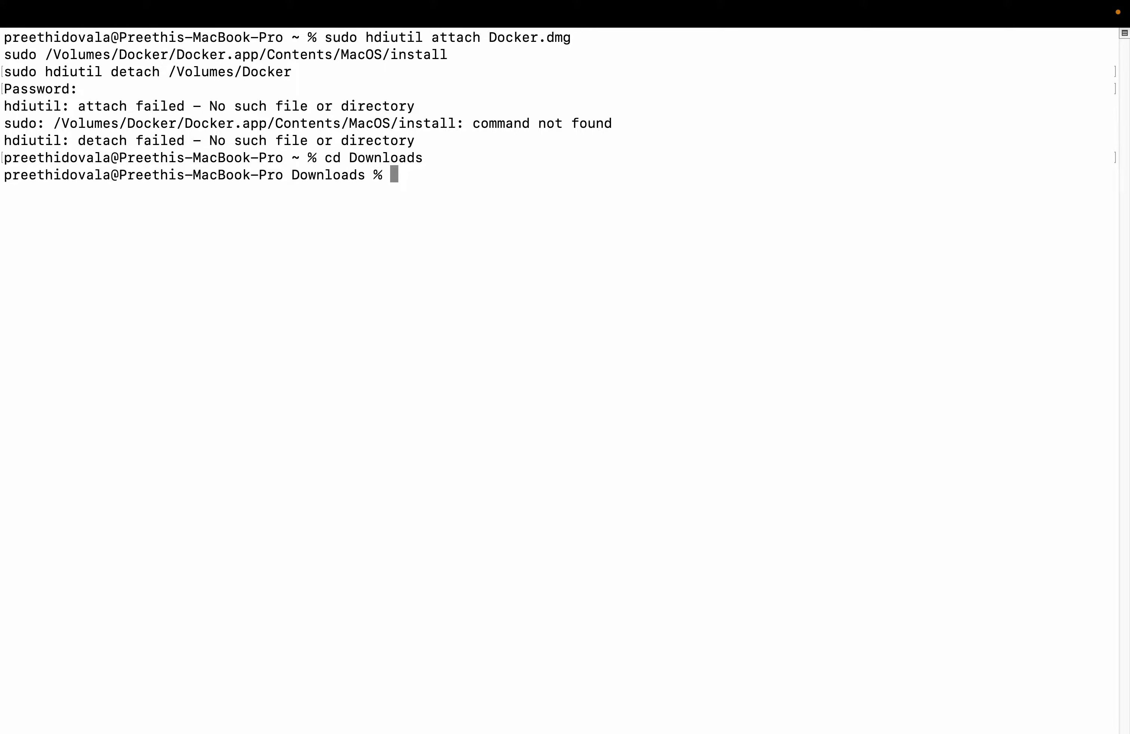
key(Up)
key(Up)
key(Return)
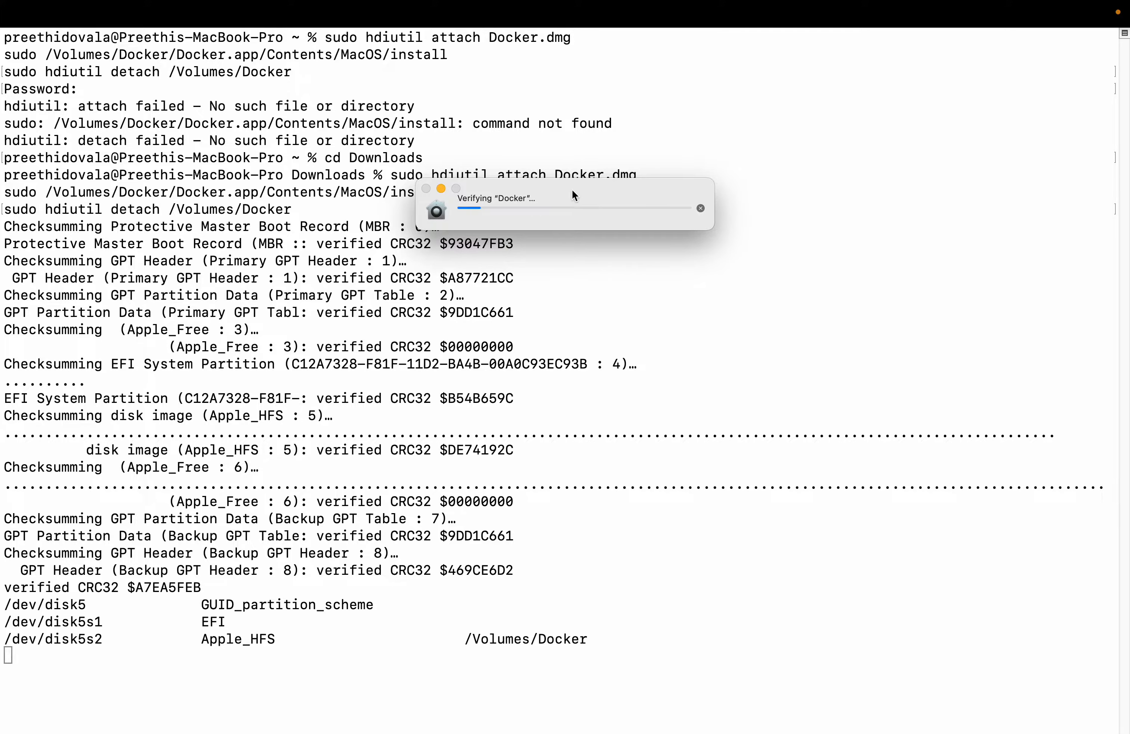
Switch to Chrome to look over the rest of the Install on Mac page, and return to Terminal
key(ctrl+Up)
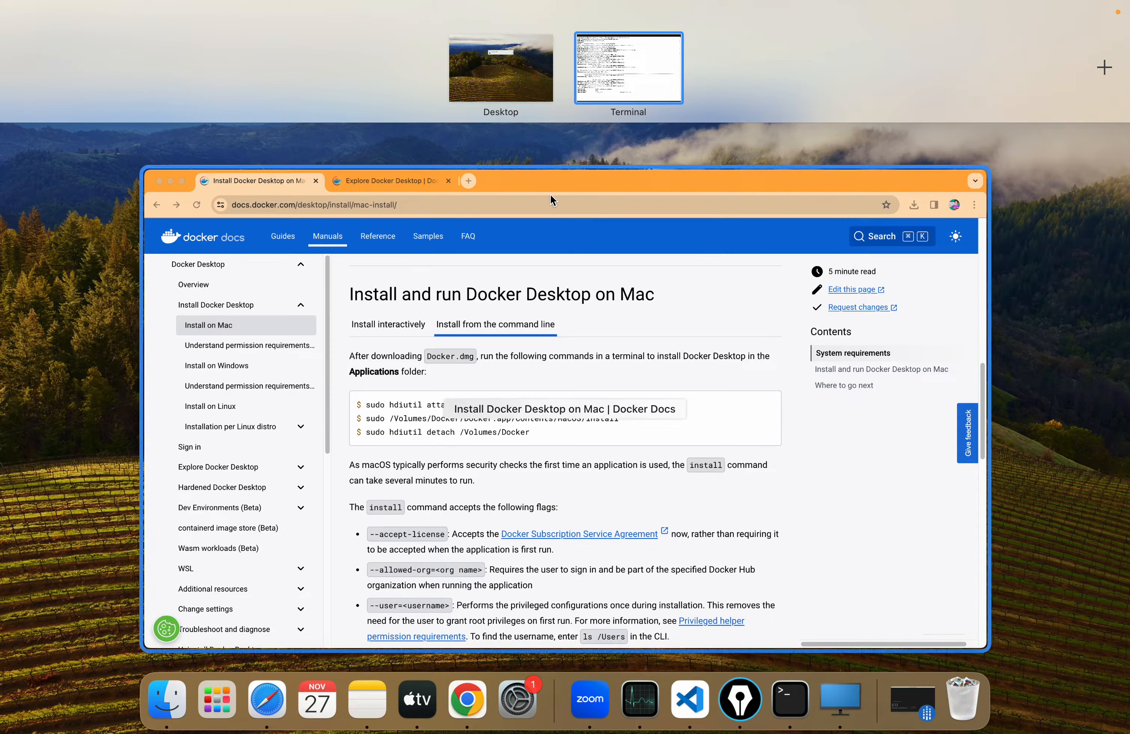
click(528, 189)
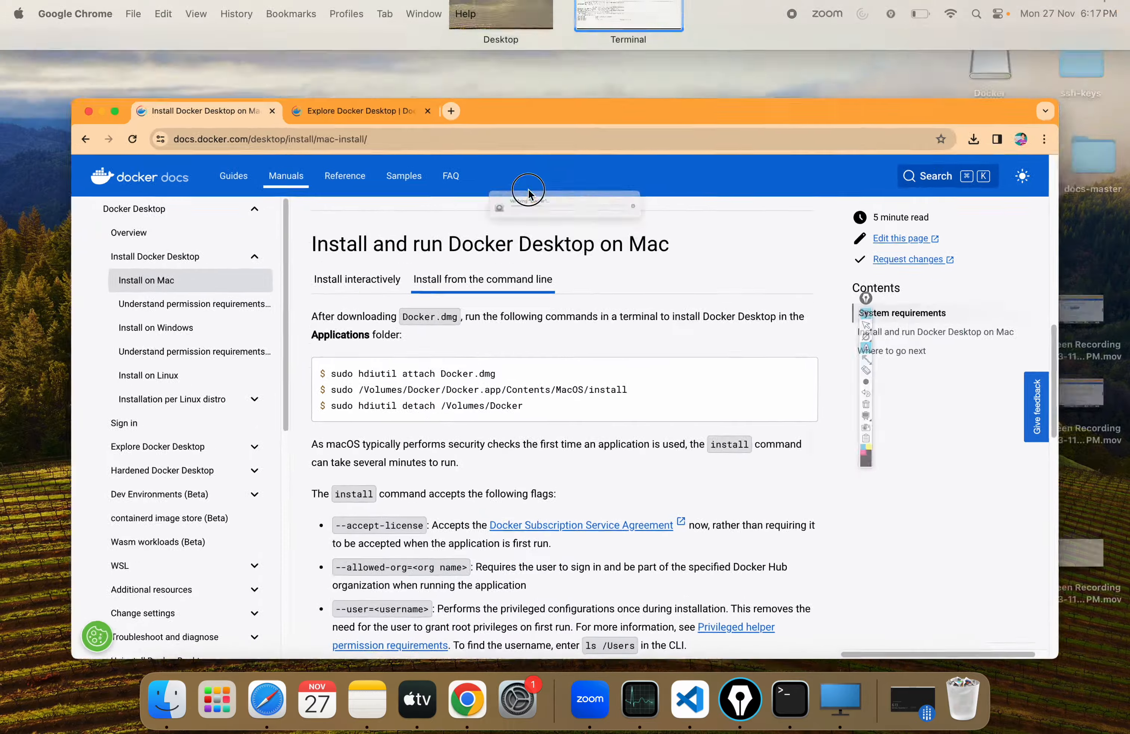
scroll(507, 319, down, 15)
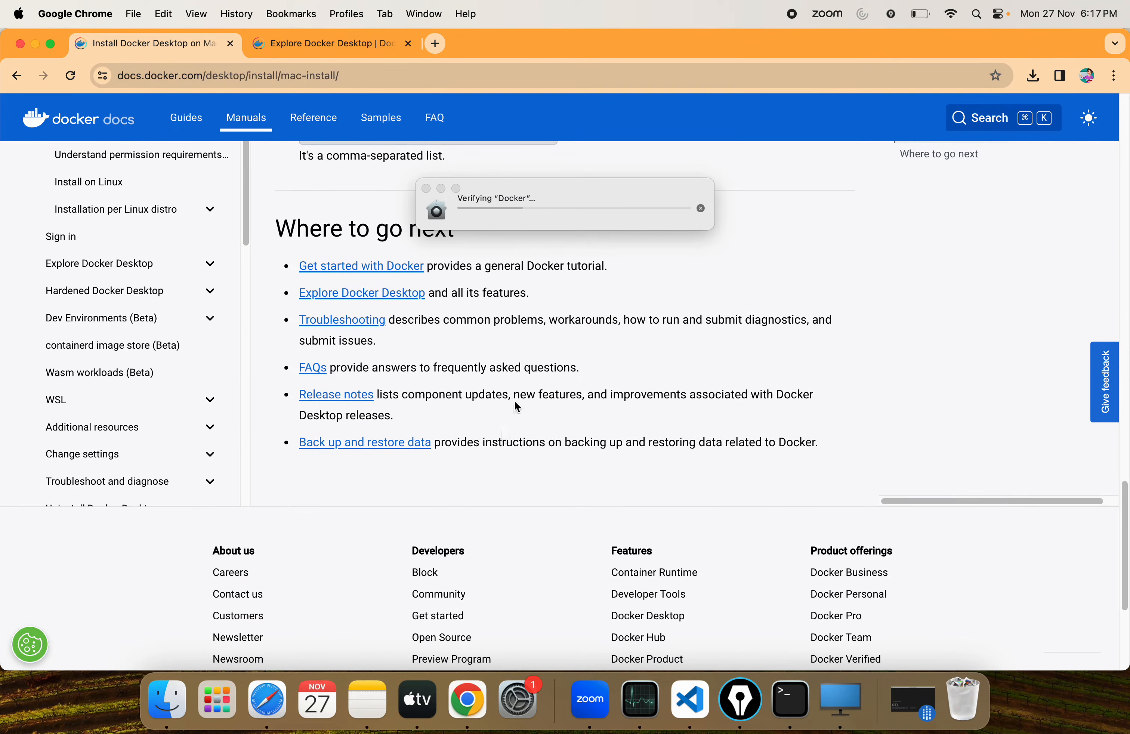
scroll(514, 401, up, 15)
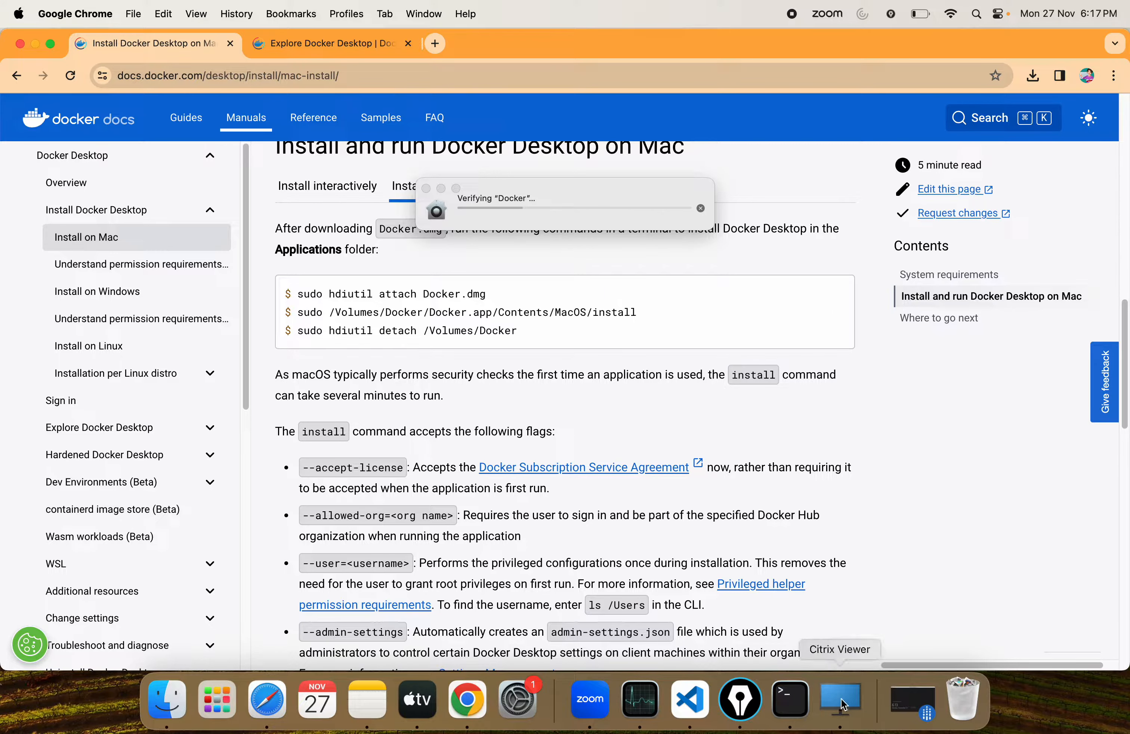
click(805, 712)
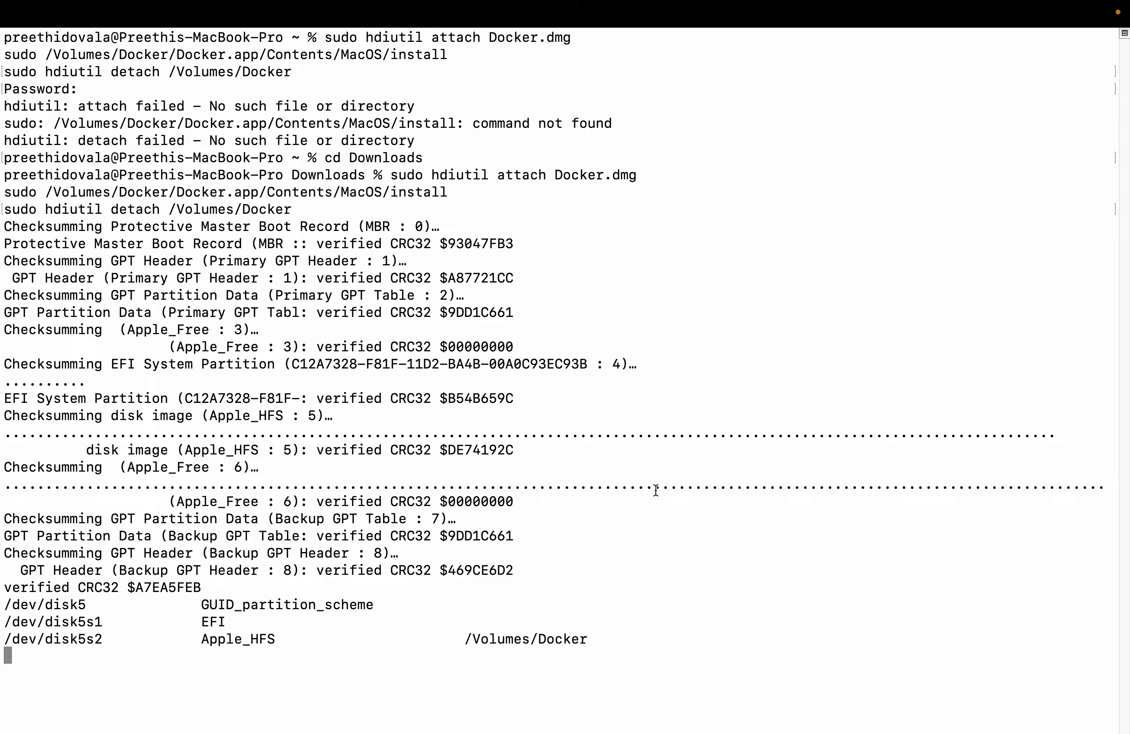
Return to the Docker docs in Chrome and open the Explore Docker Desktop page from the Where to go next section
key(ctrl+Up)
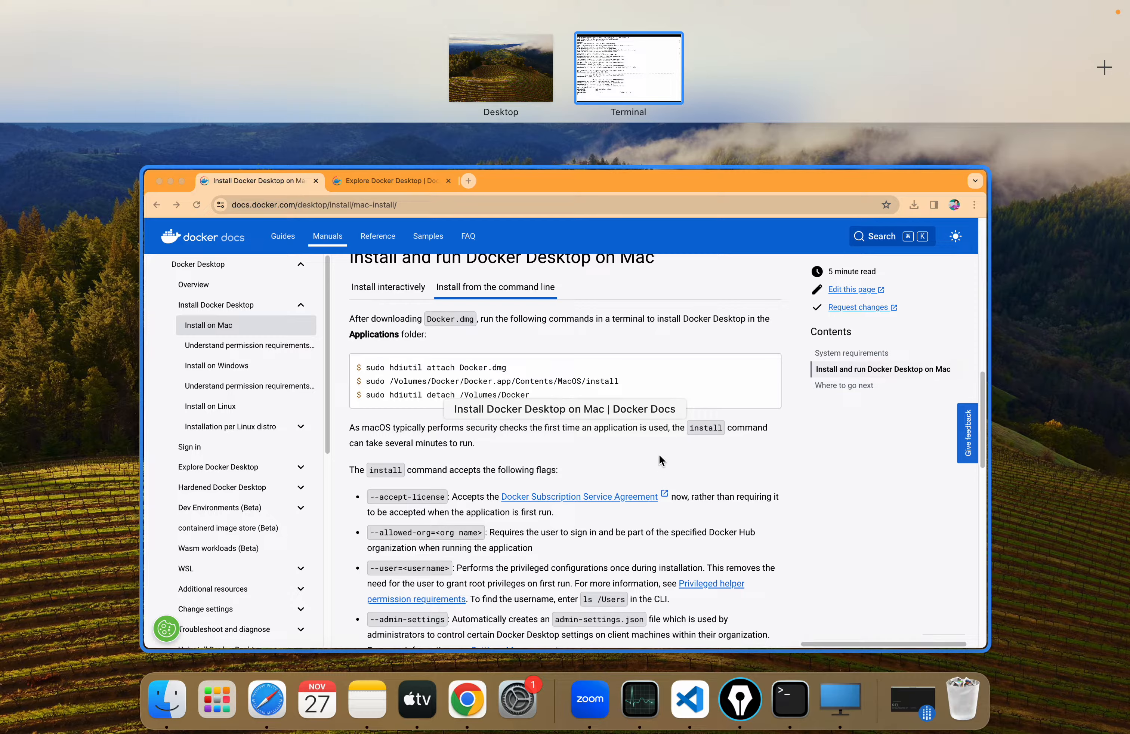
click(549, 189)
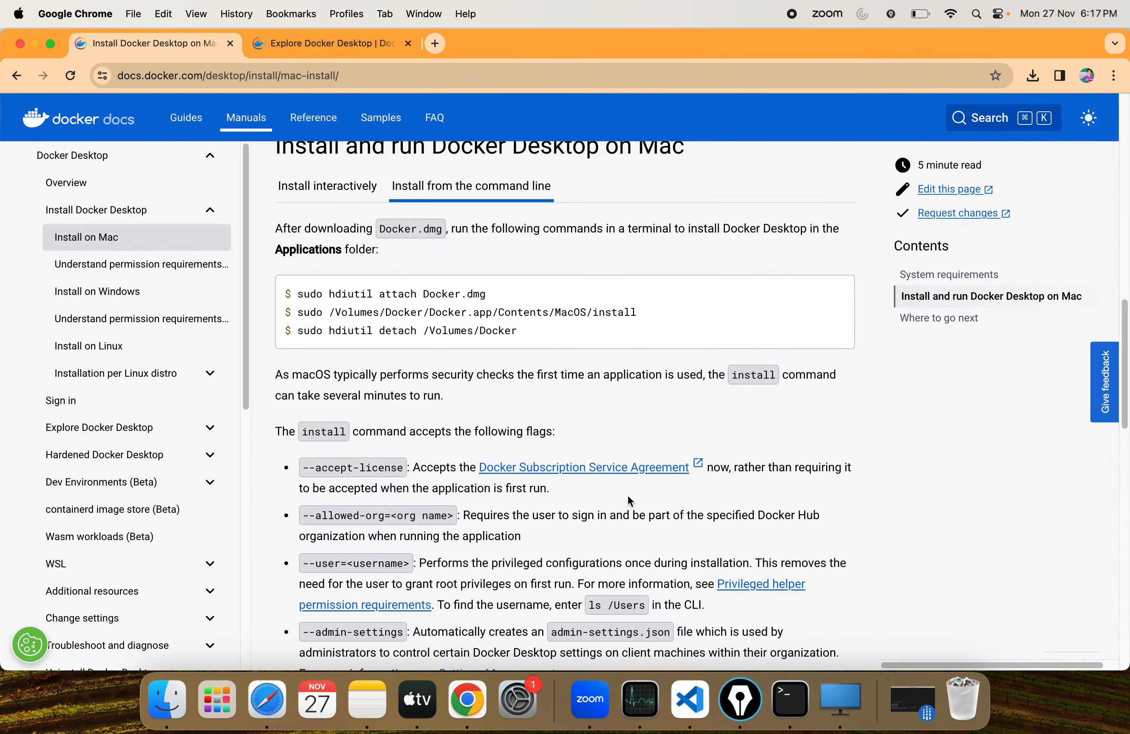
scroll(631, 501, down, 5)
scroll(620, 495, down, 15)
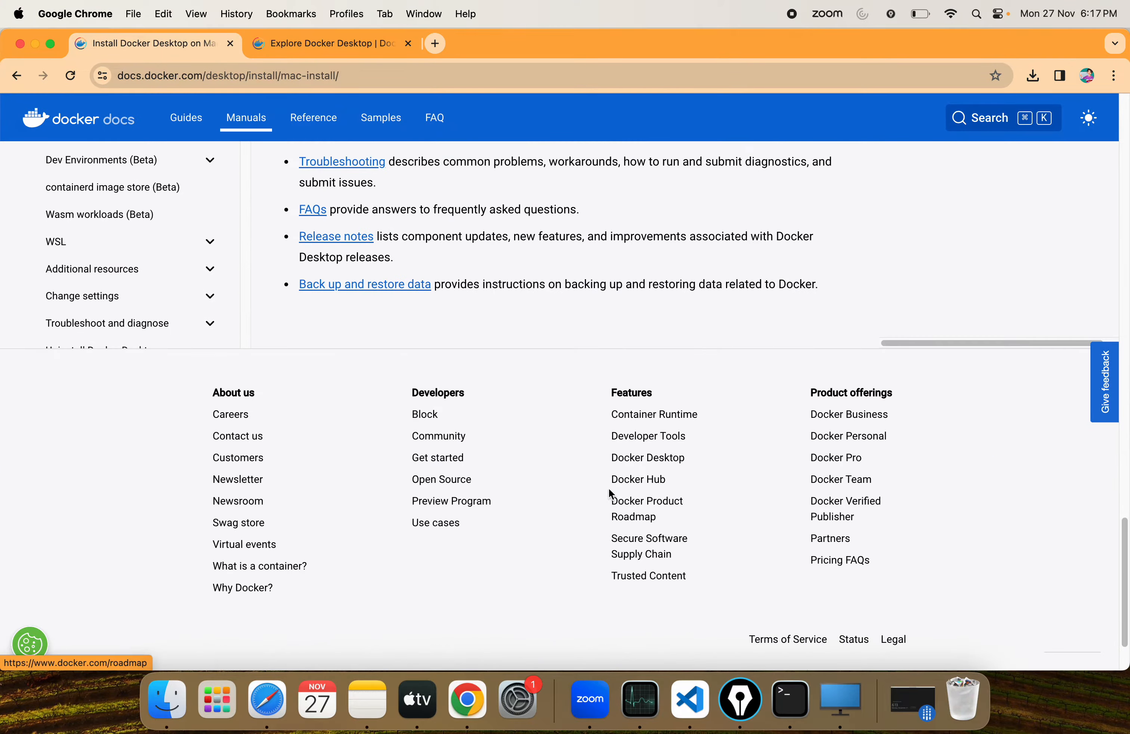
scroll(612, 494, up, 10)
scroll(560, 491, down, 4)
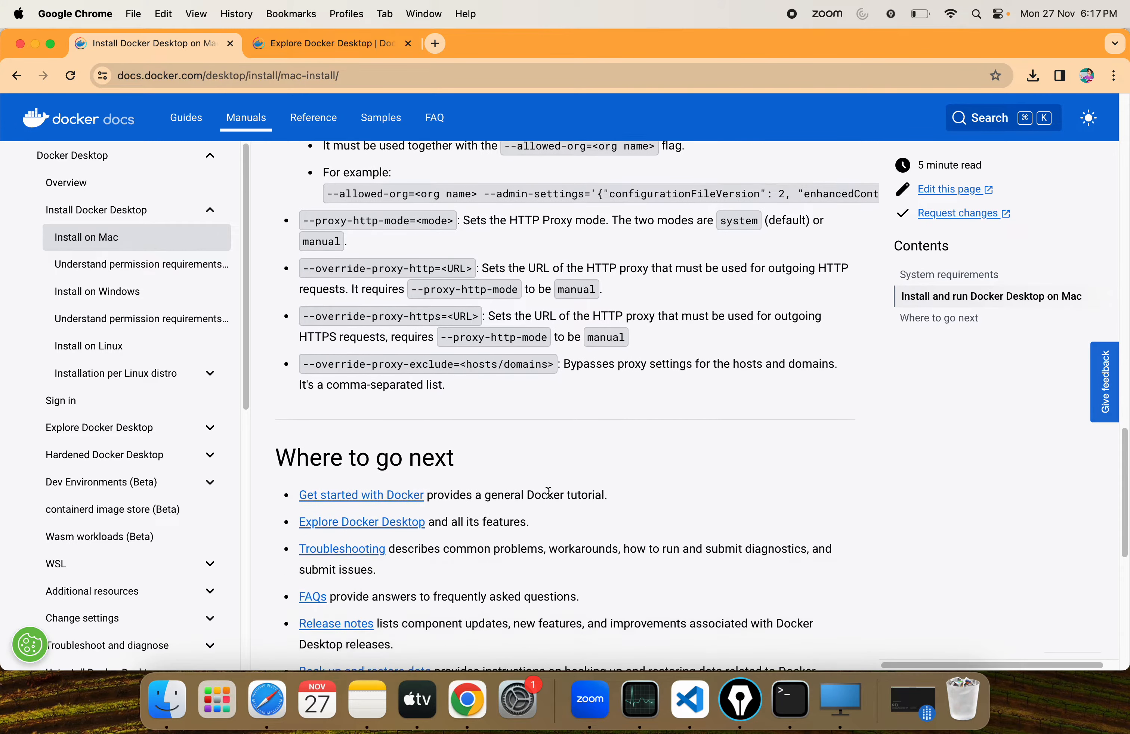
click(339, 521)
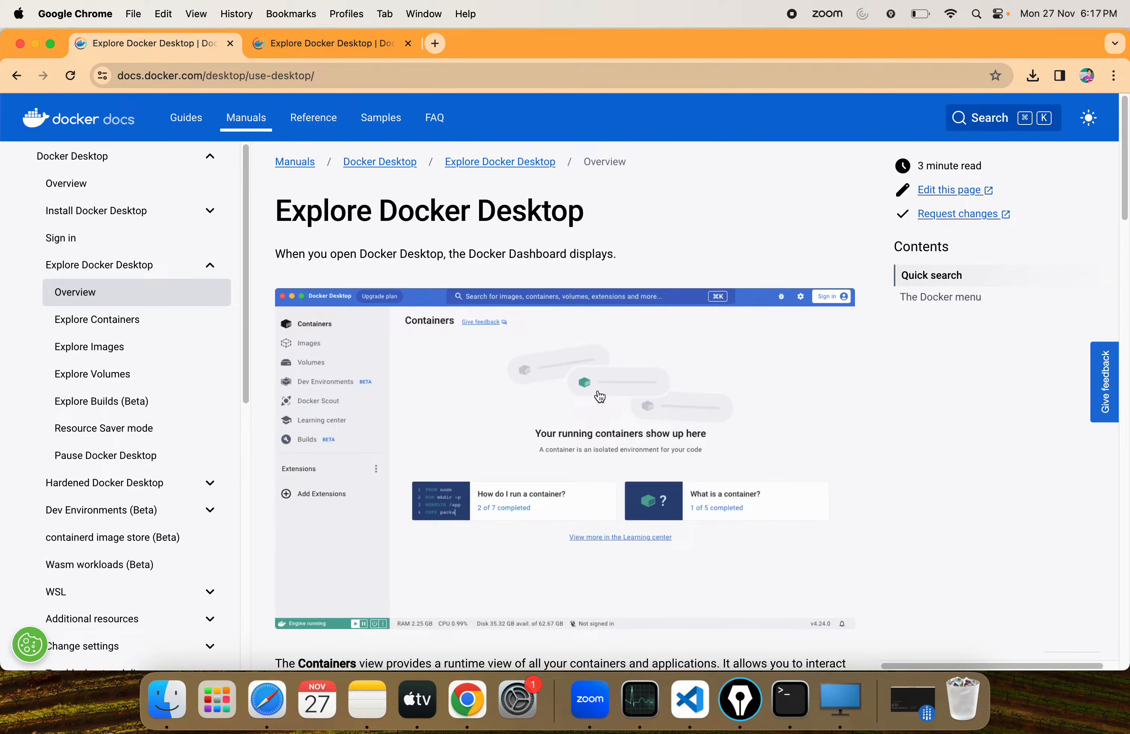
Switch to Terminal, clear its output with the clear command, and take the window out of full screen
click(790, 699)
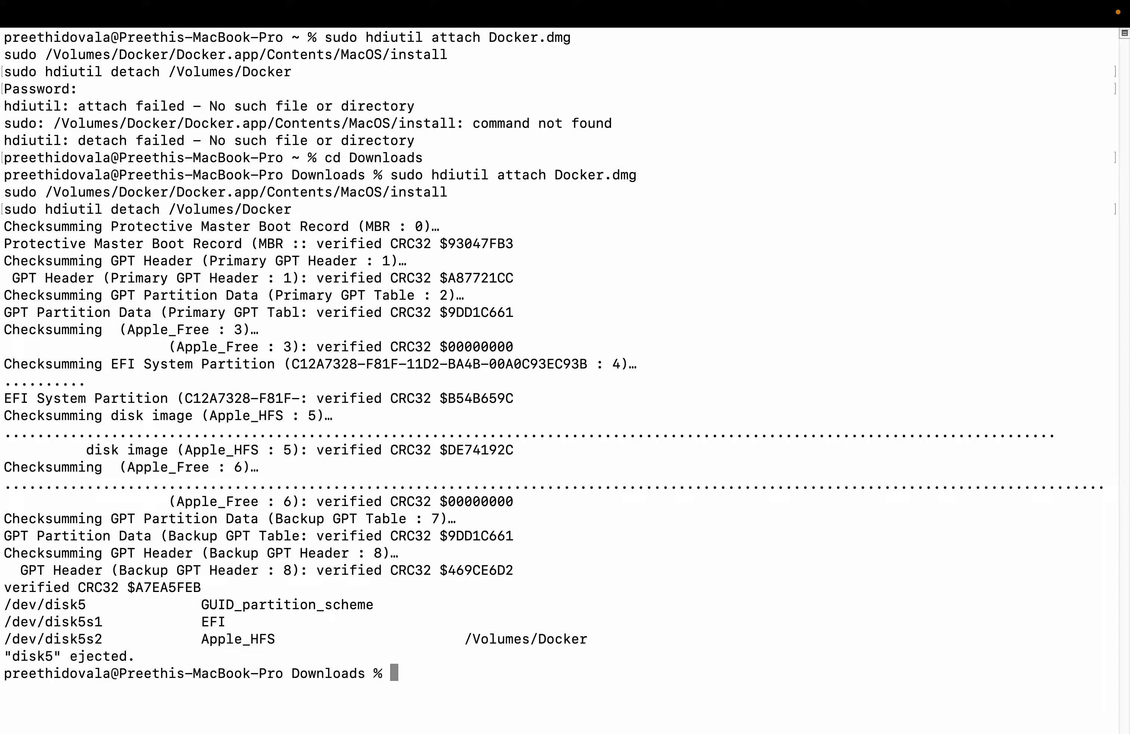
text(clear)
key(Return)
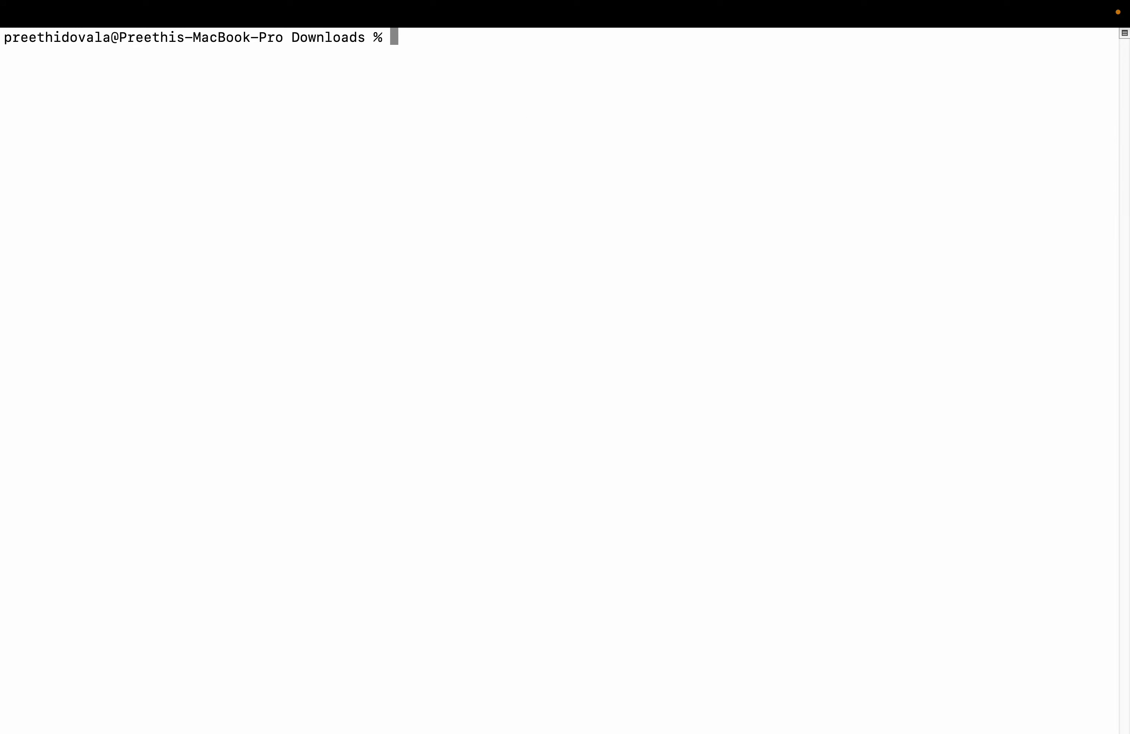
mouse_move(179, 71)
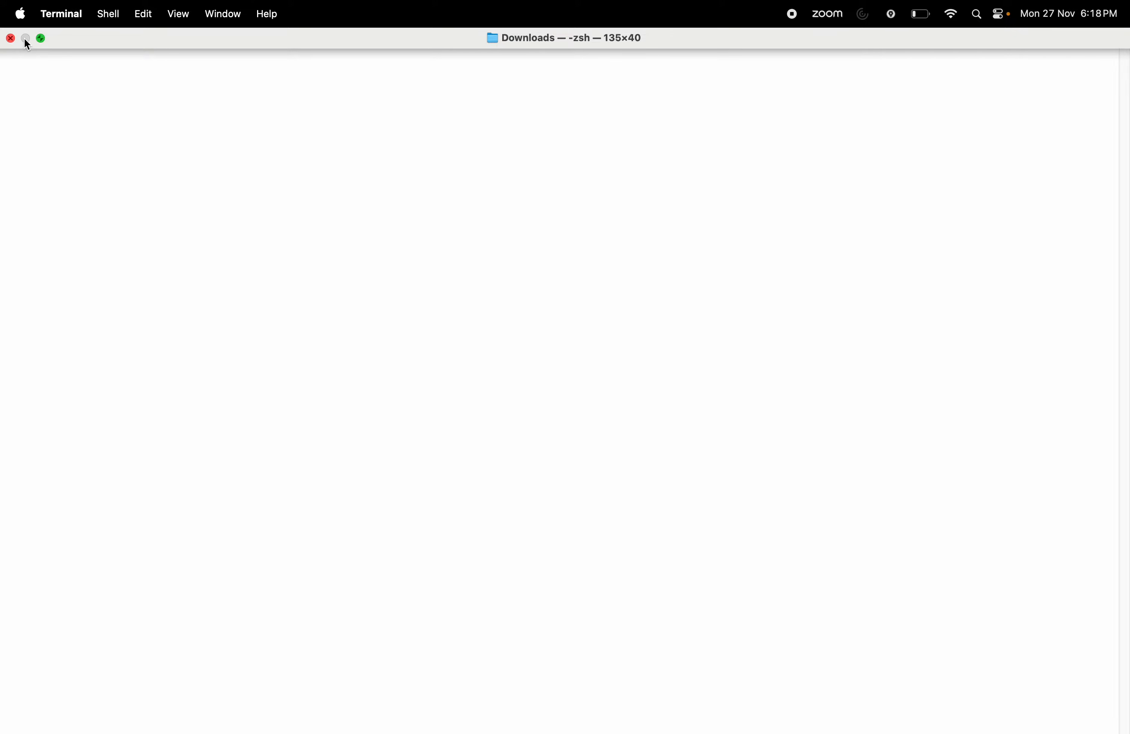
click(41, 38)
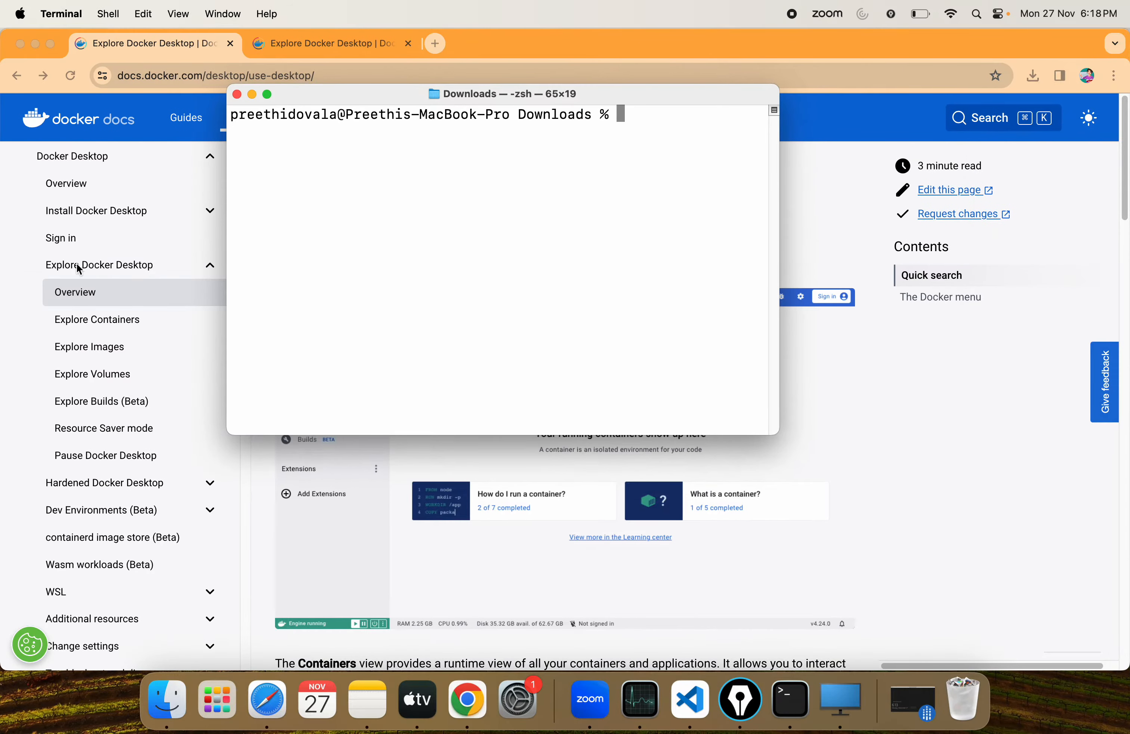
Open the Applications folder in Finder, select Docker, and expand the window to full screen
click(184, 707)
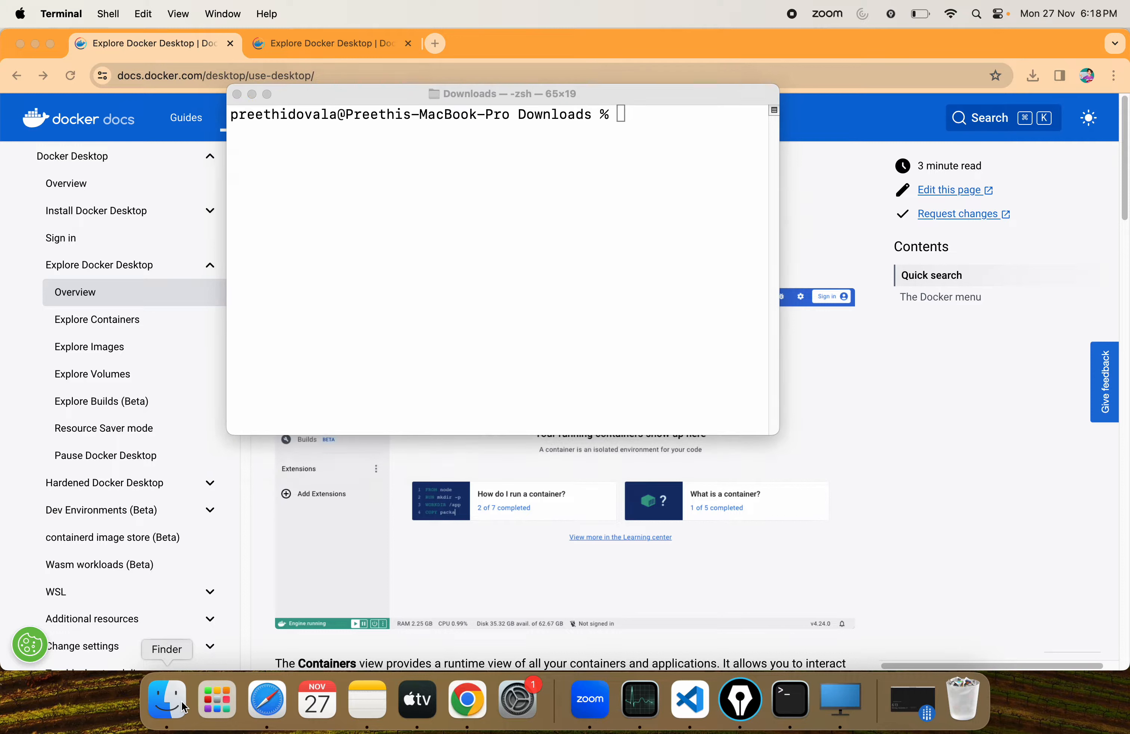
click(210, 270)
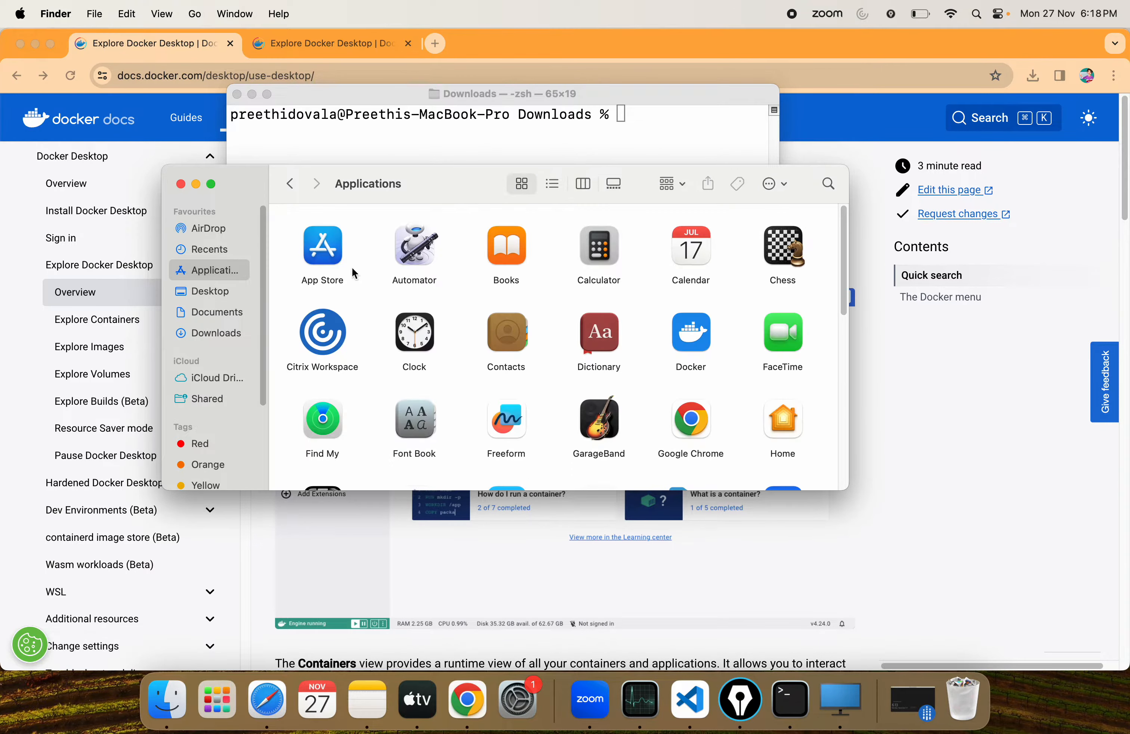
key(d)
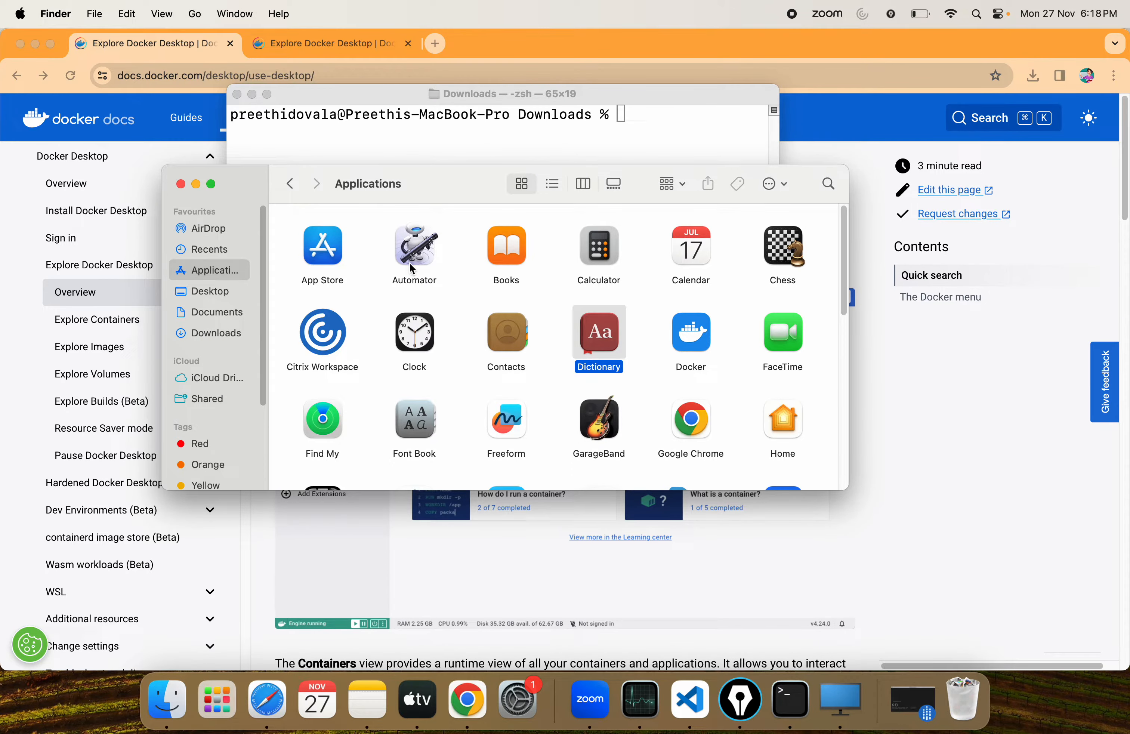
key(Right)
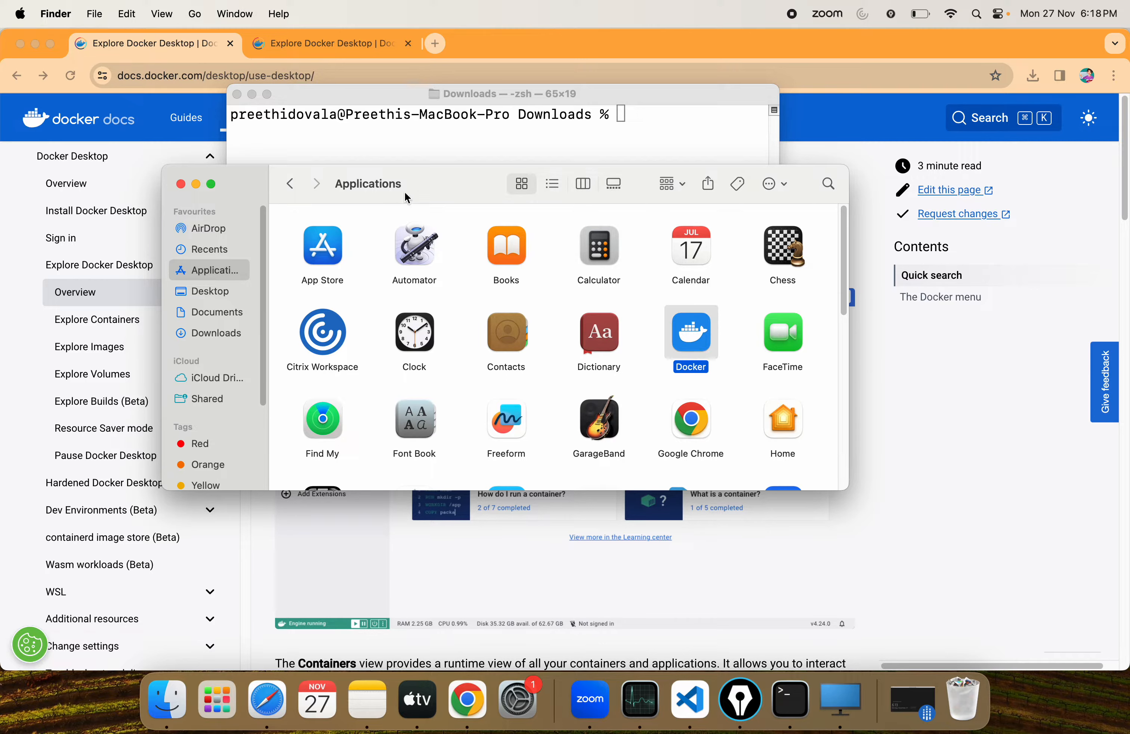
click(211, 185)
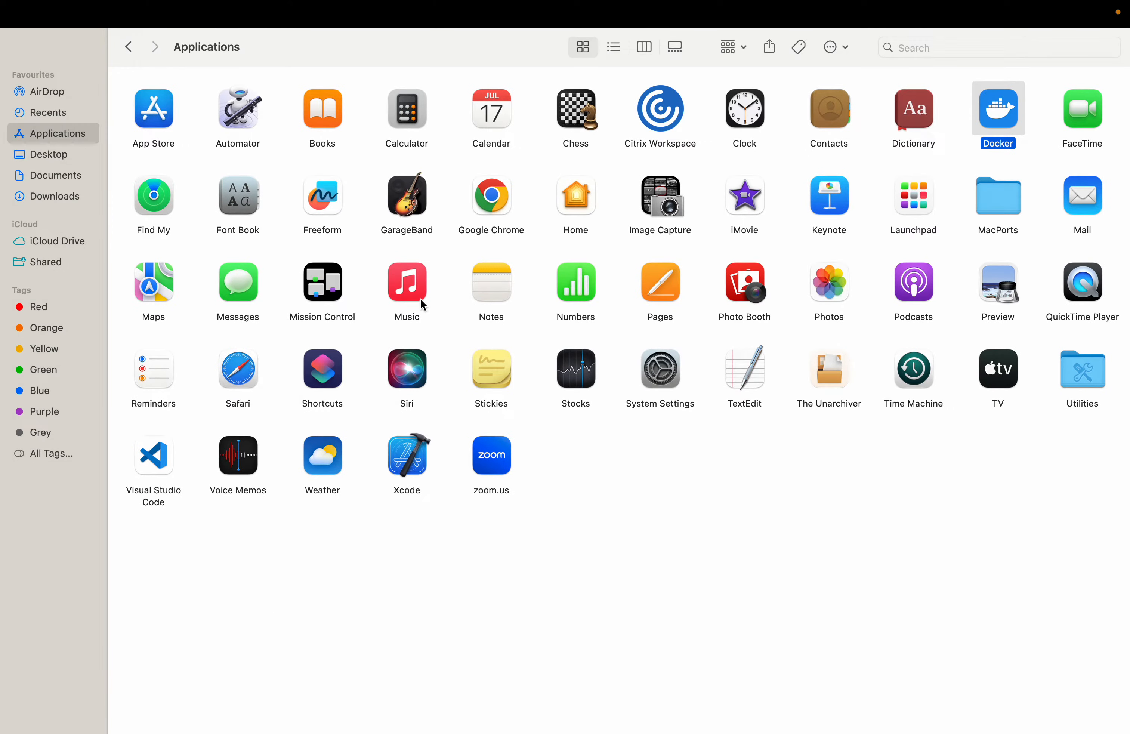
Launch Docker from the Applications folder, allowing the downloaded app to open, and accept the Docker Subscription Service Agreement
click(420, 292)
key(d)
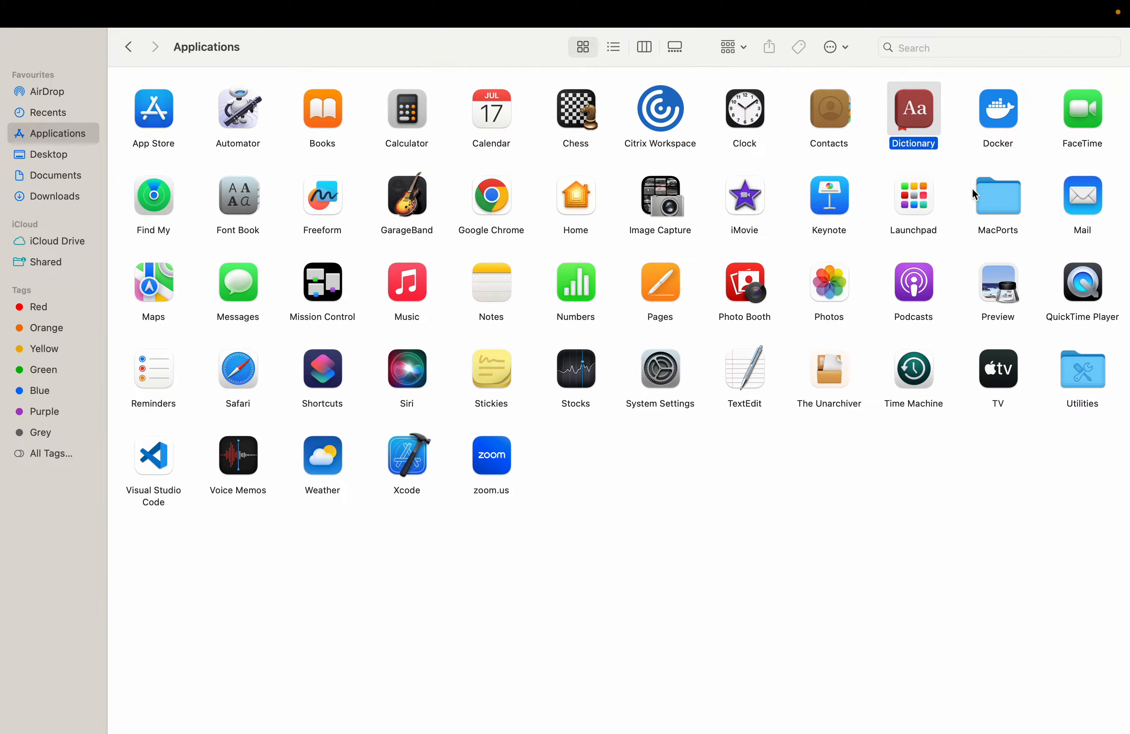
double_click(1007, 118)
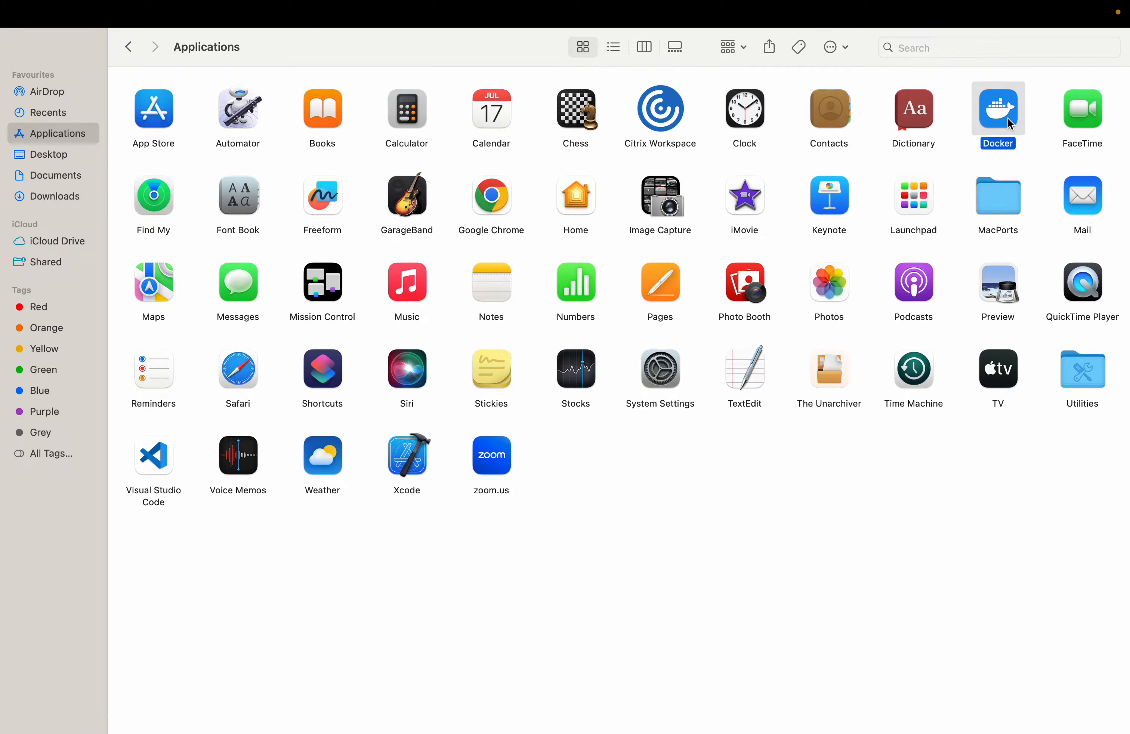
click(620, 554)
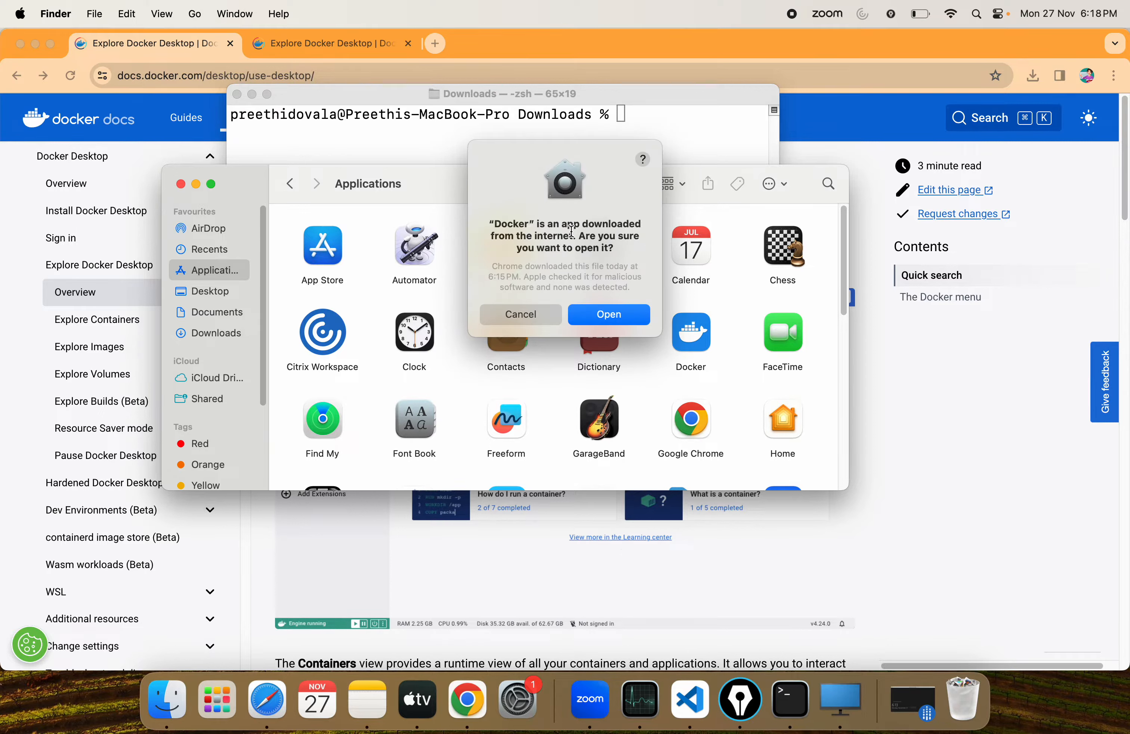
click(601, 310)
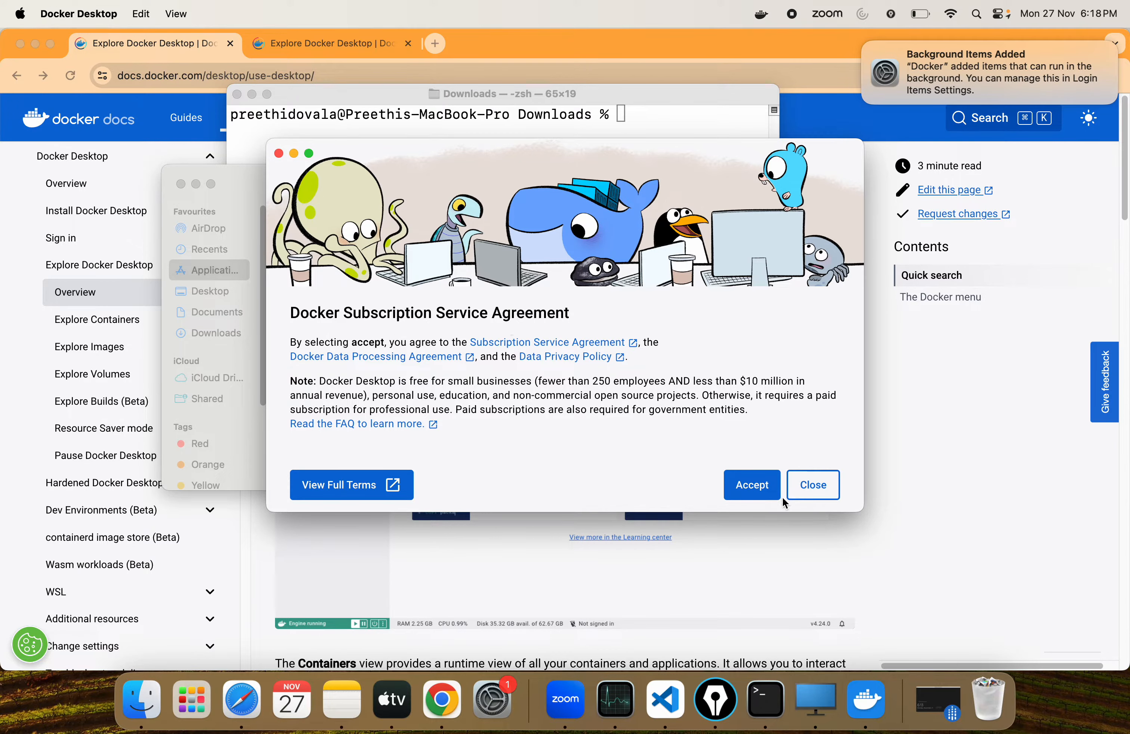
click(773, 495)
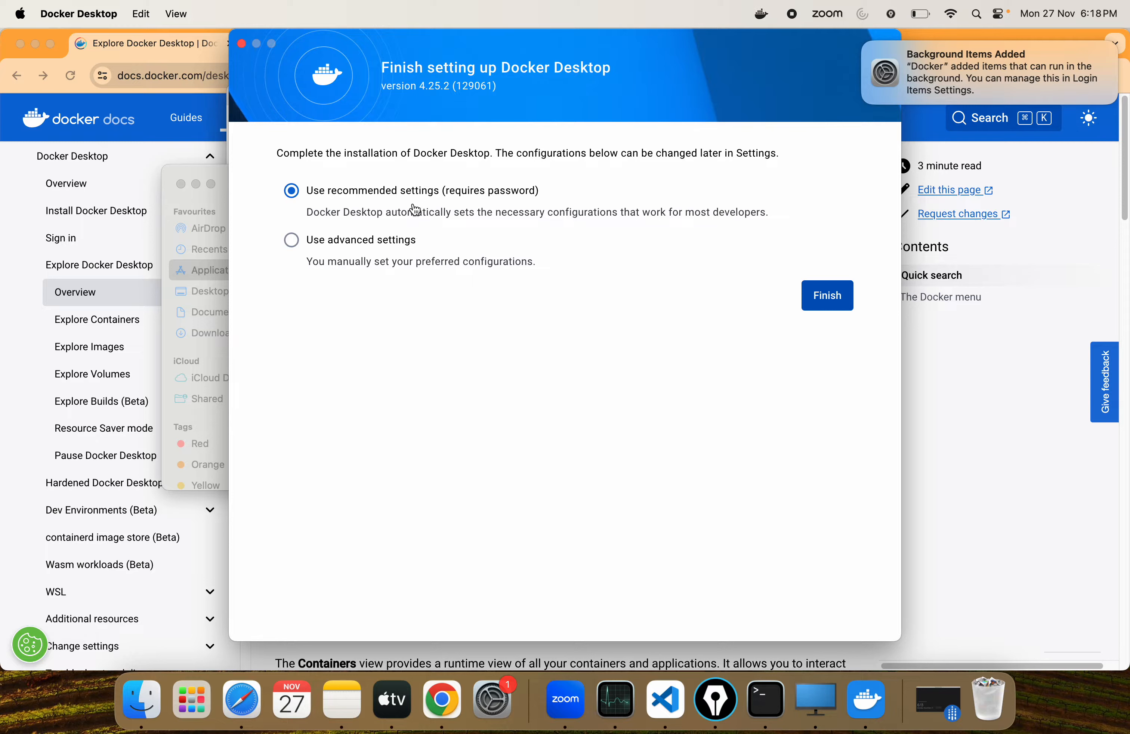
Finish the Docker Desktop setup with the recommended settings, entering the Mac account password to authorize the configuration
click(814, 293)
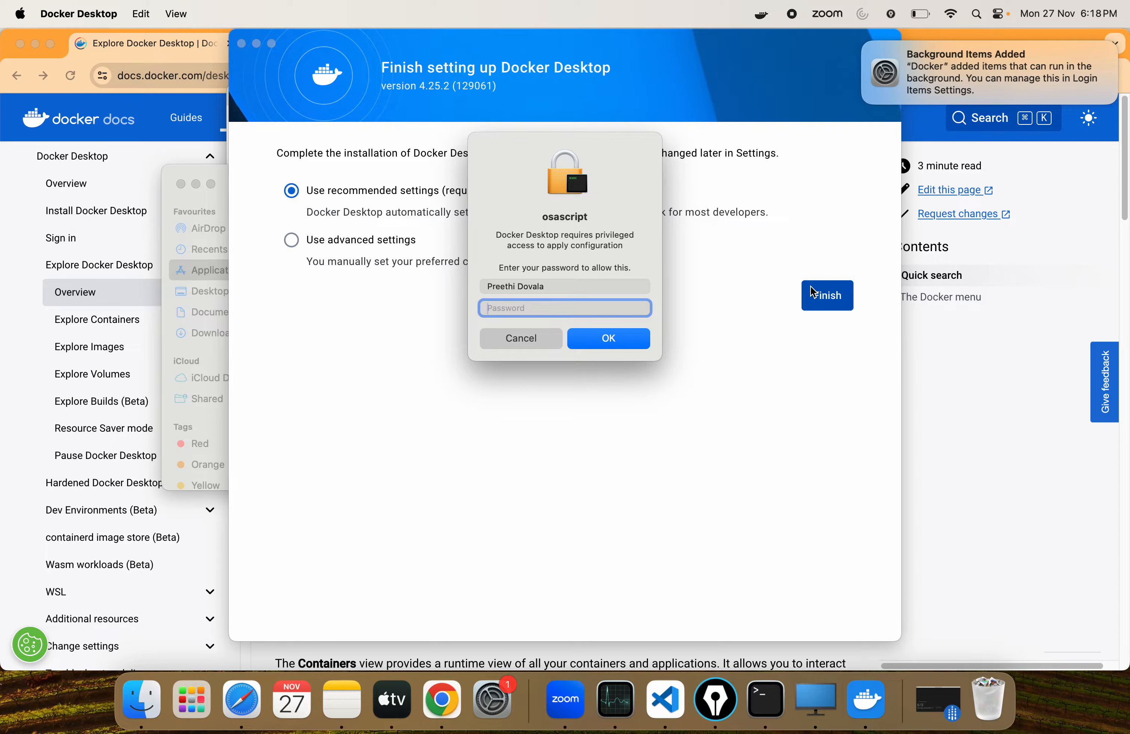
text(******)
click(631, 336)
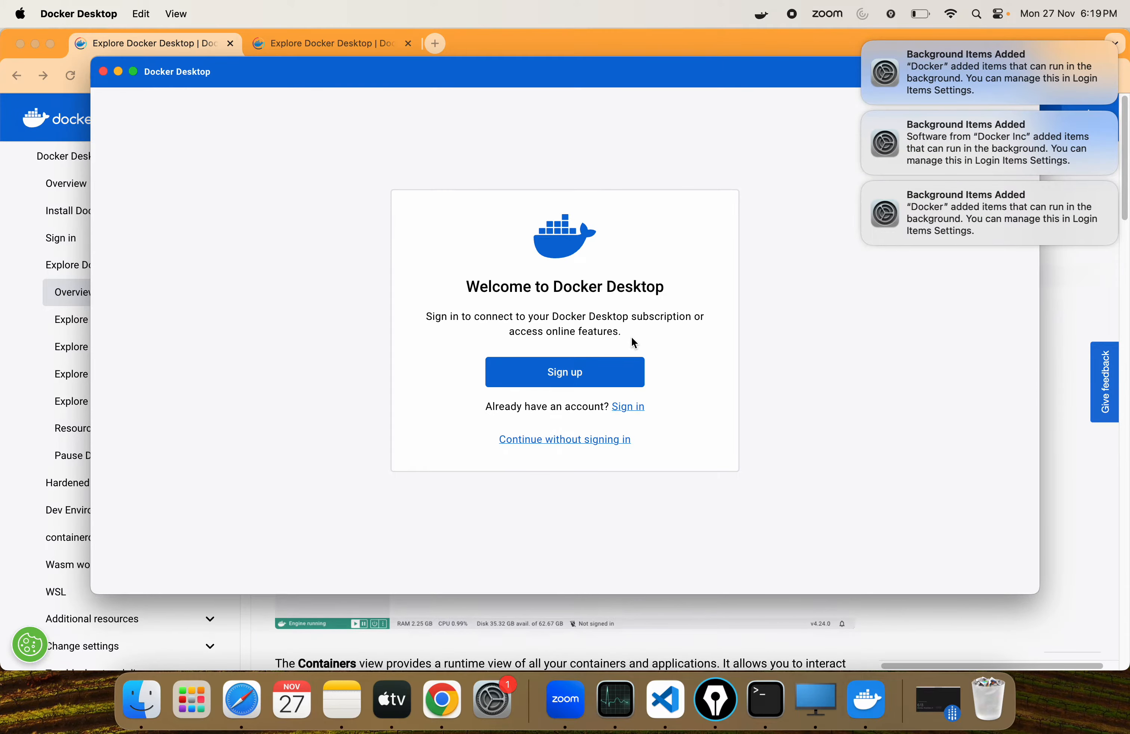
Enlarge the Docker Desktop window to fill the screen, continue without signing in, and skip the role and usage survey
double_click(679, 75)
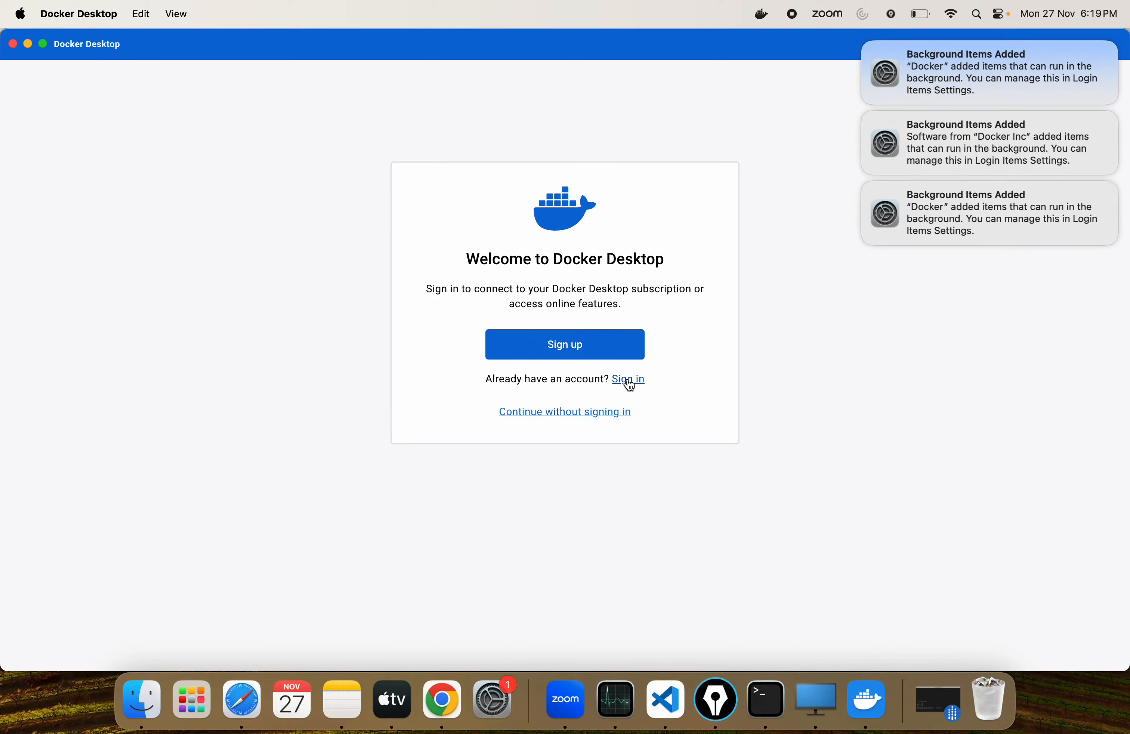
click(598, 410)
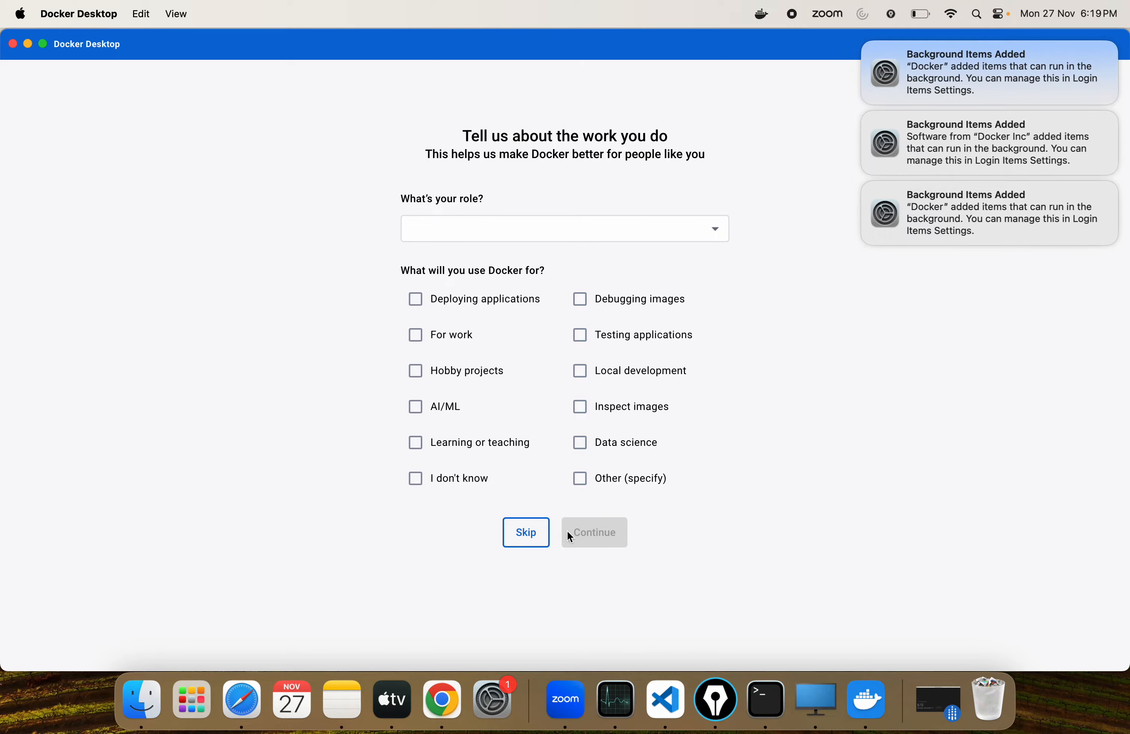
click(526, 533)
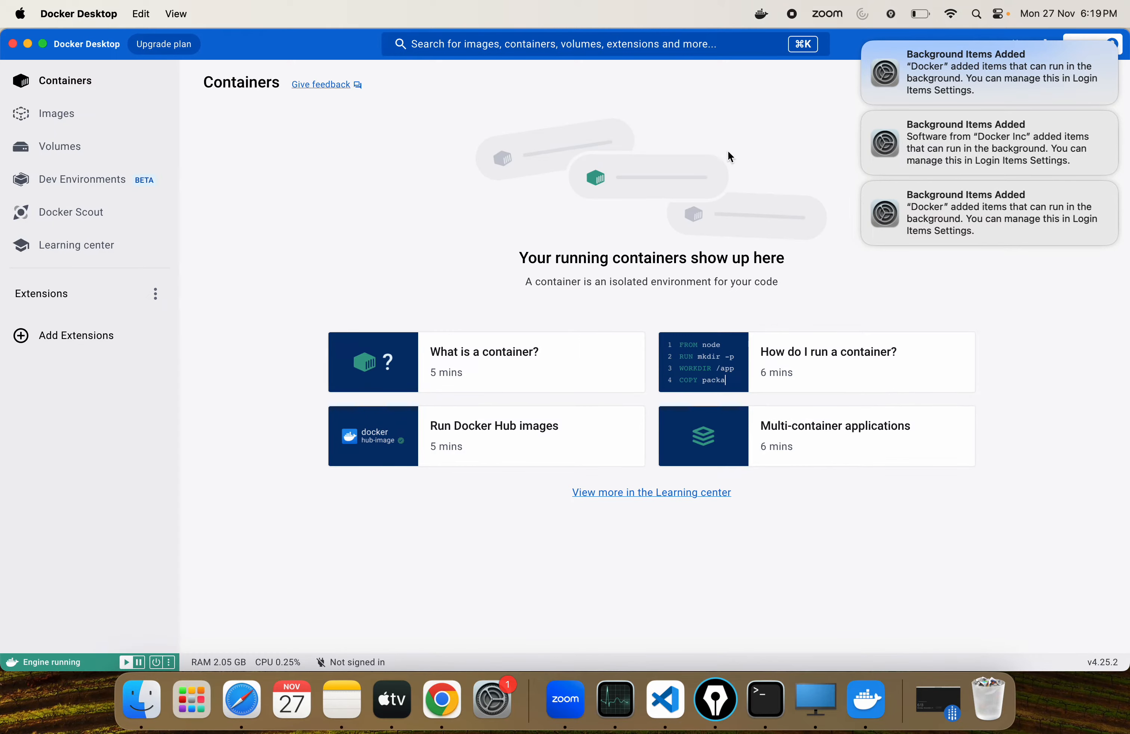
Dismiss the three Background Items Added notifications
click(864, 43)
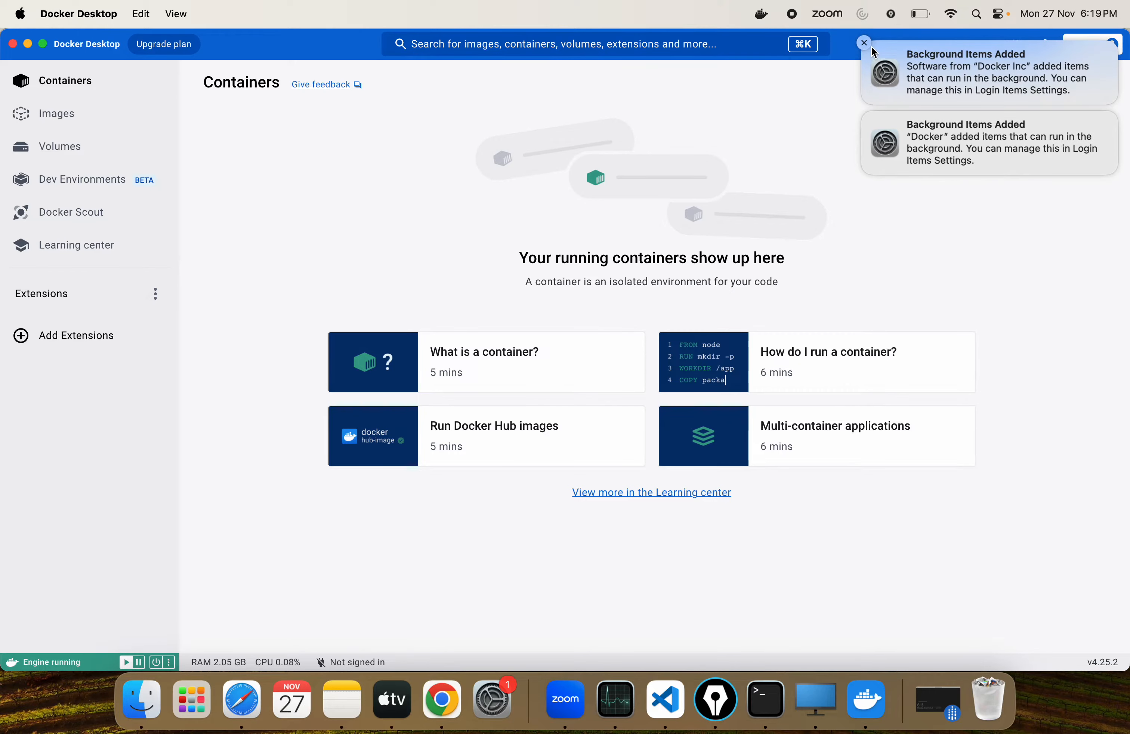
click(865, 44)
click(863, 44)
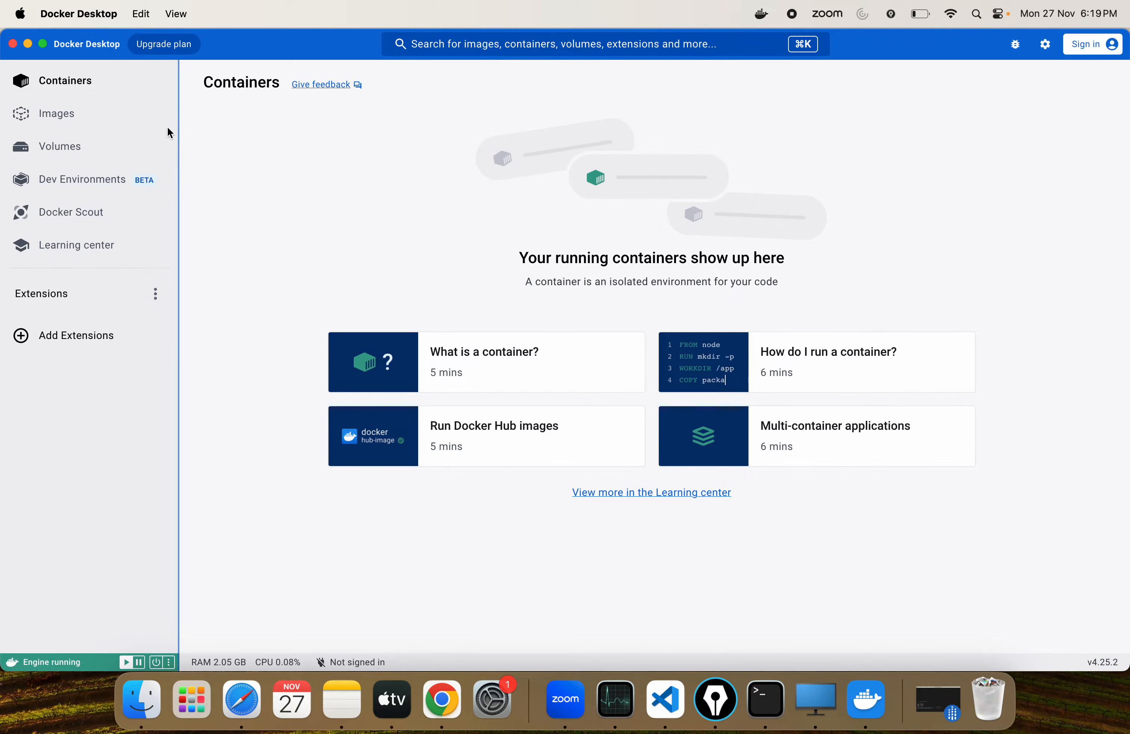
From the Images page, search Docker Desktop for ubuntu, clear the search, and return to the Containers page
click(43, 121)
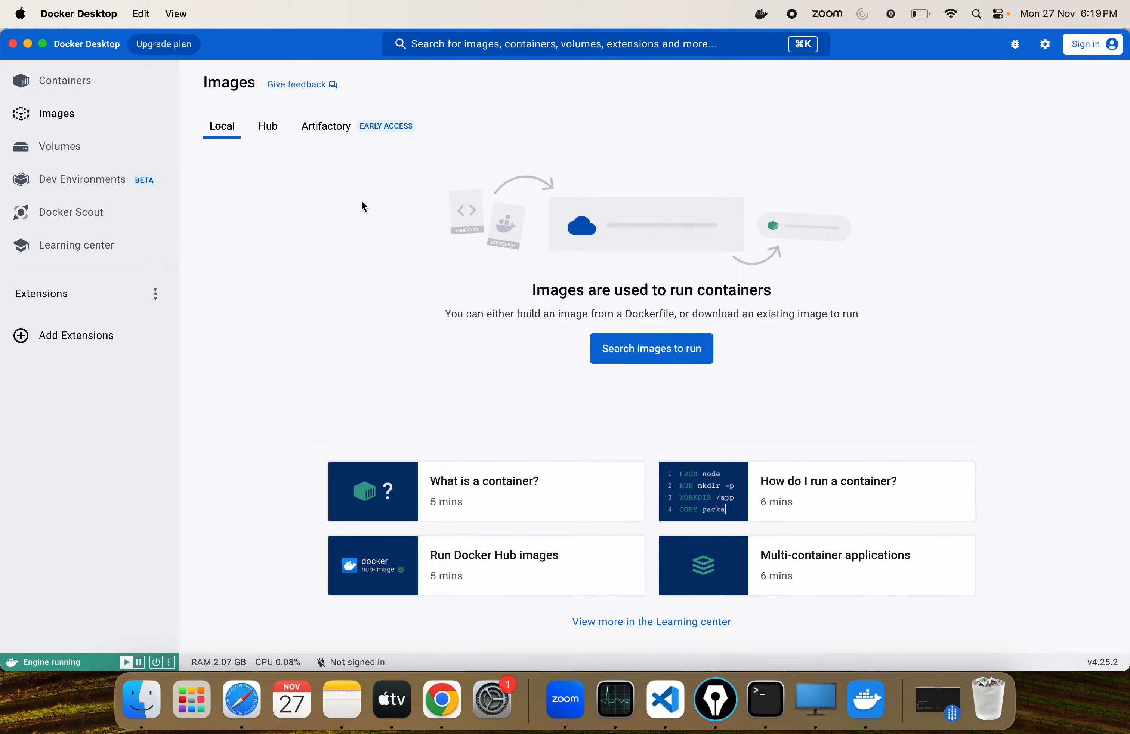
click(416, 45)
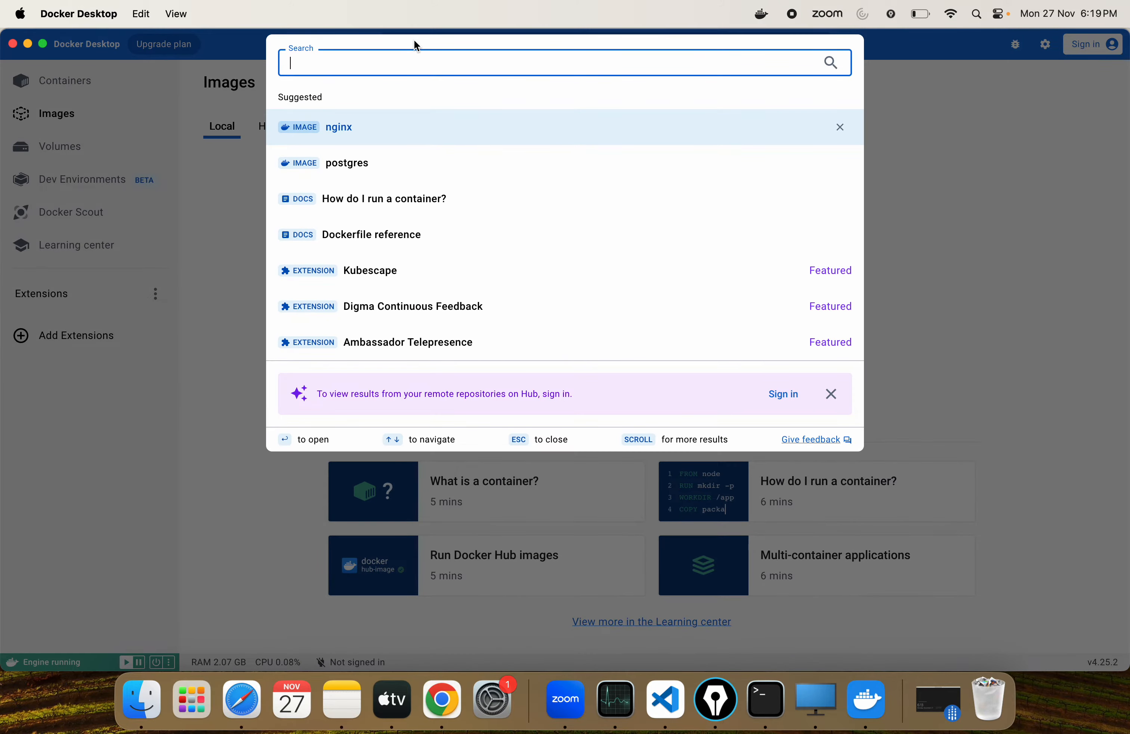
text(ubuntu)
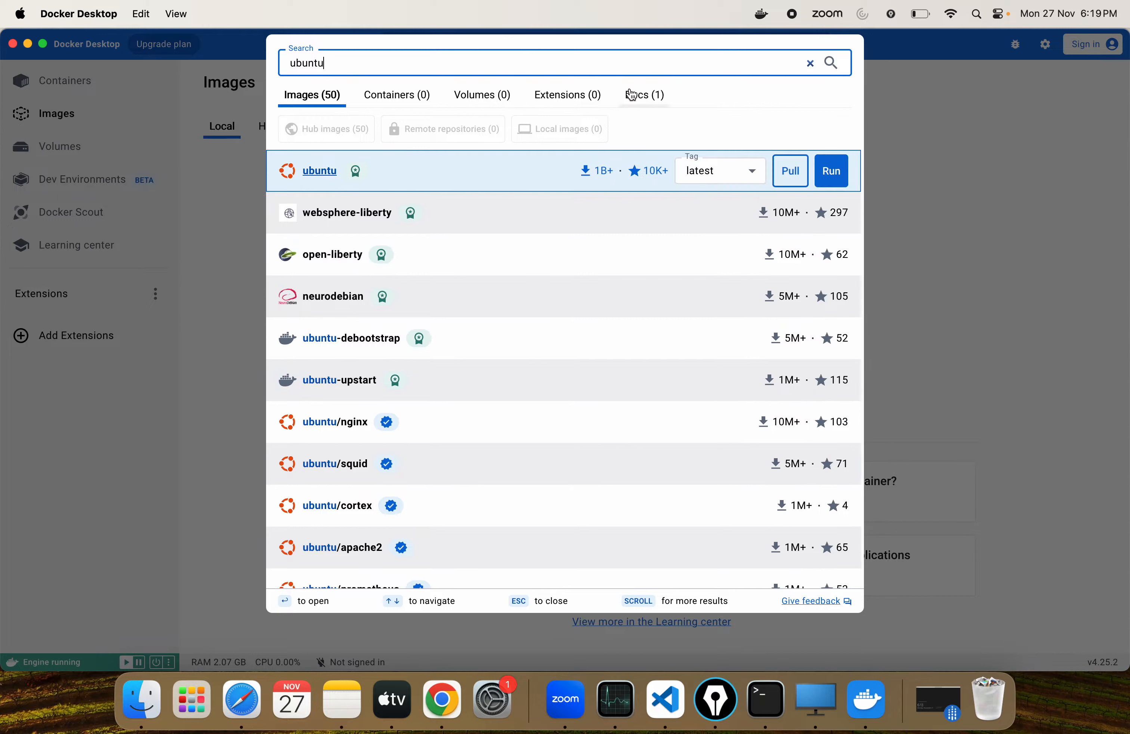
click(811, 67)
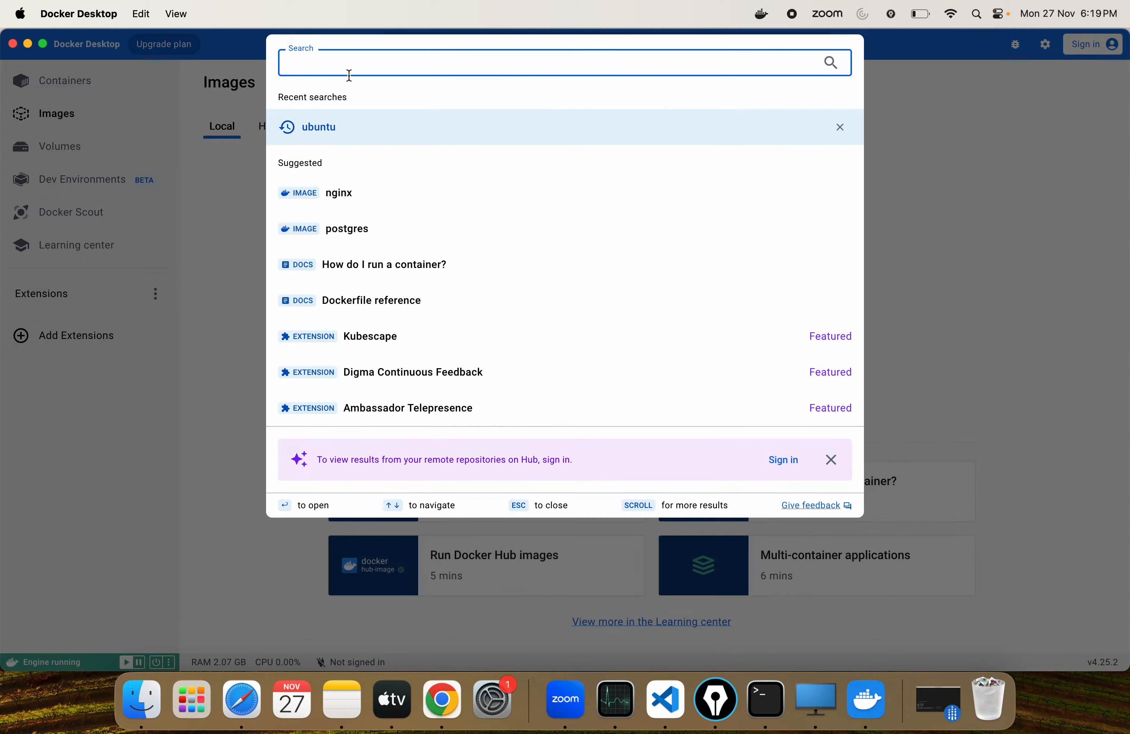
click(71, 84)
click(67, 84)
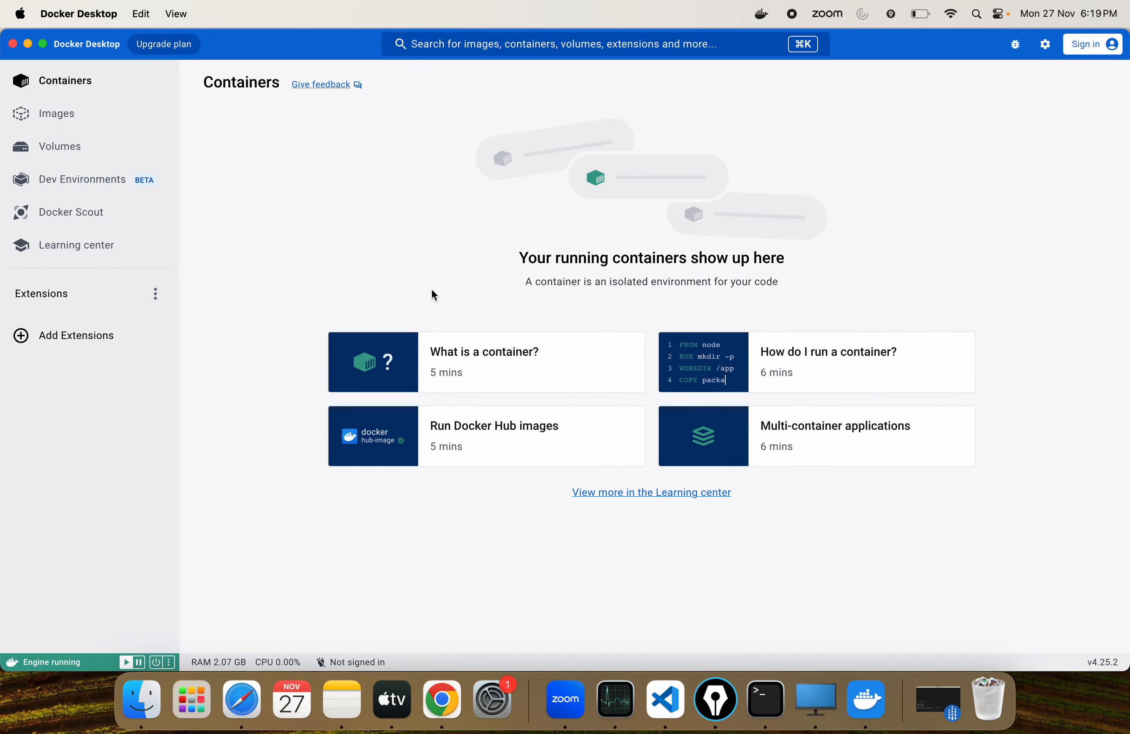
From the Images page, search for nginx and pull the official nginx image with the latest tag
click(60, 119)
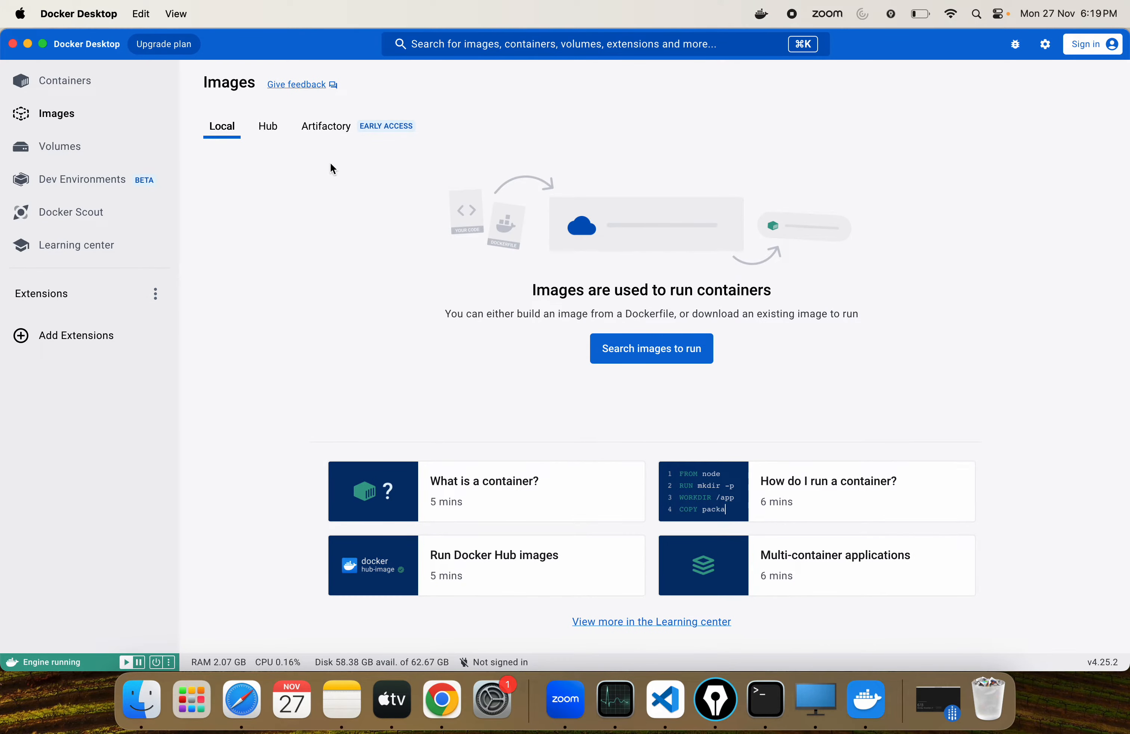
click(489, 48)
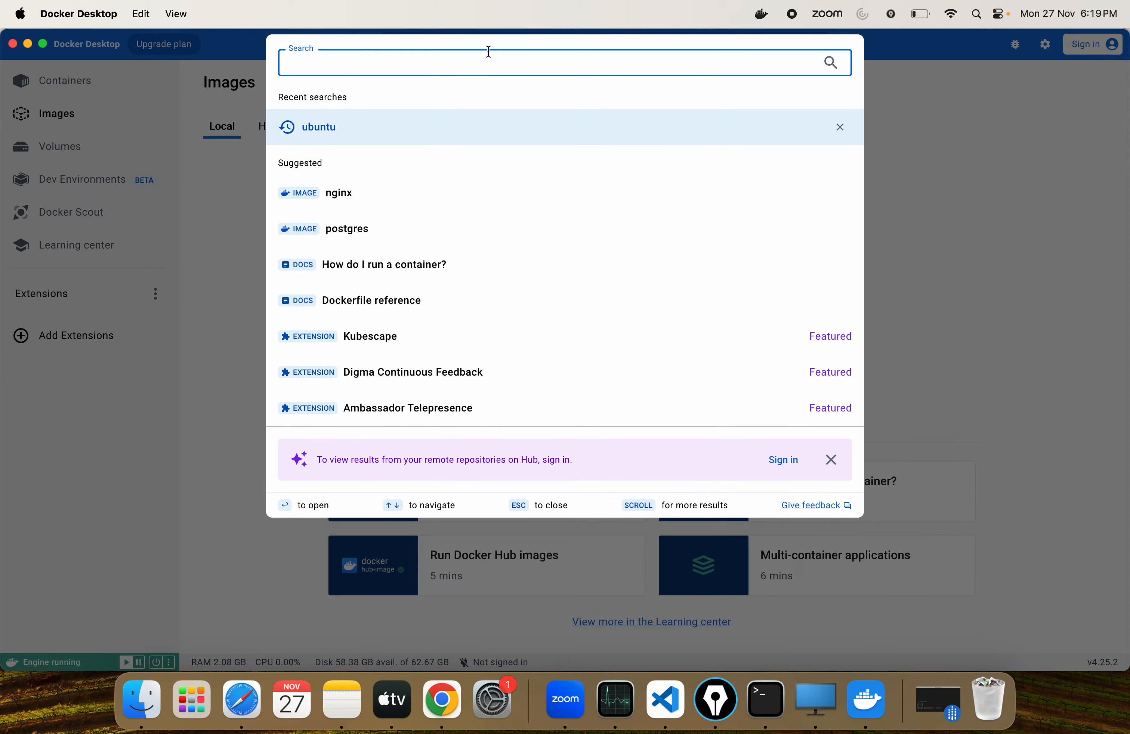
text(nginx)
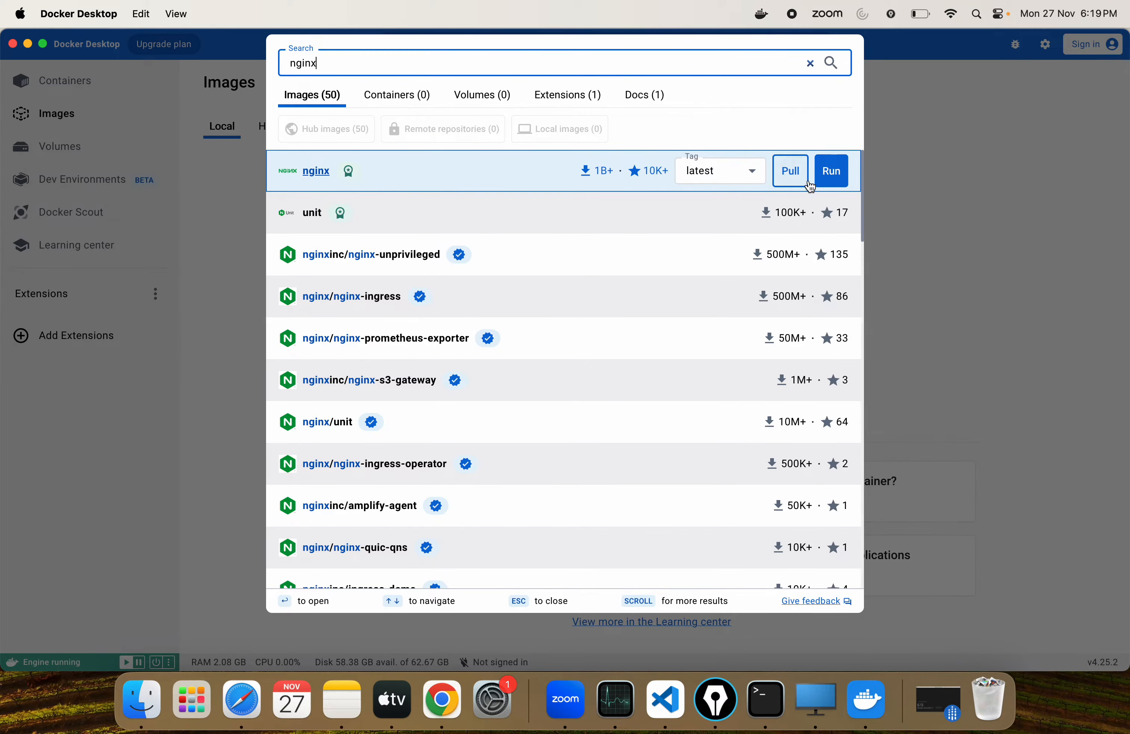
click(831, 185)
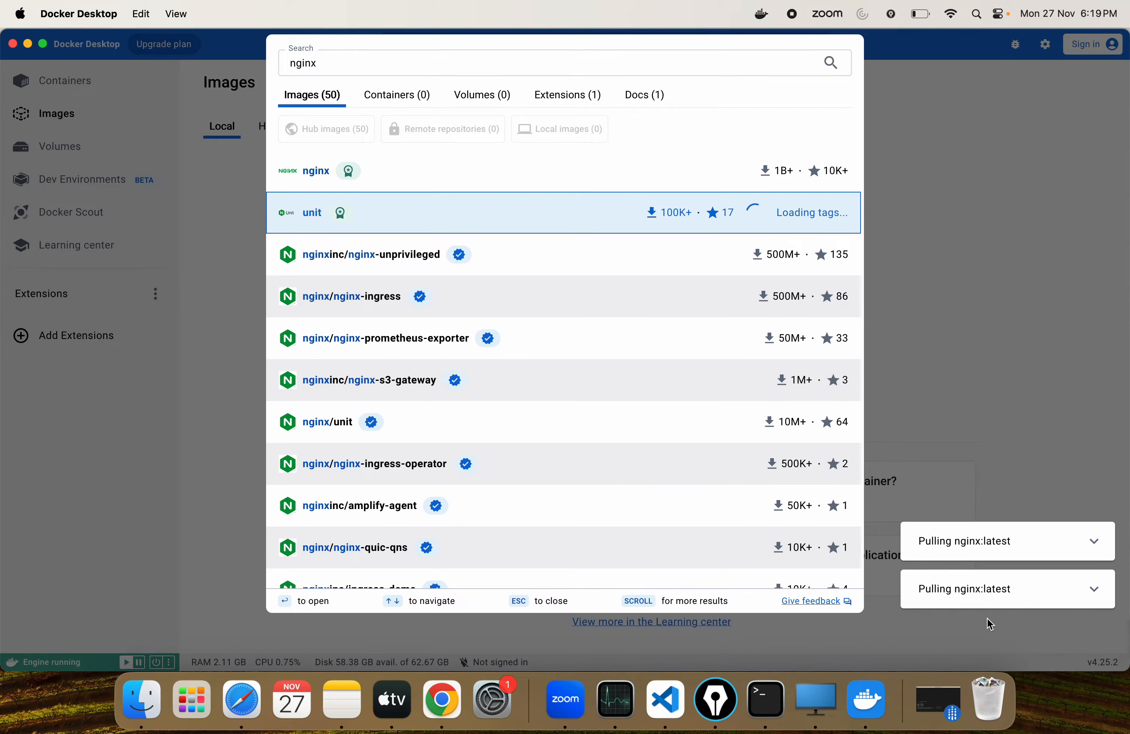
scroll(489, 500, down, 1)
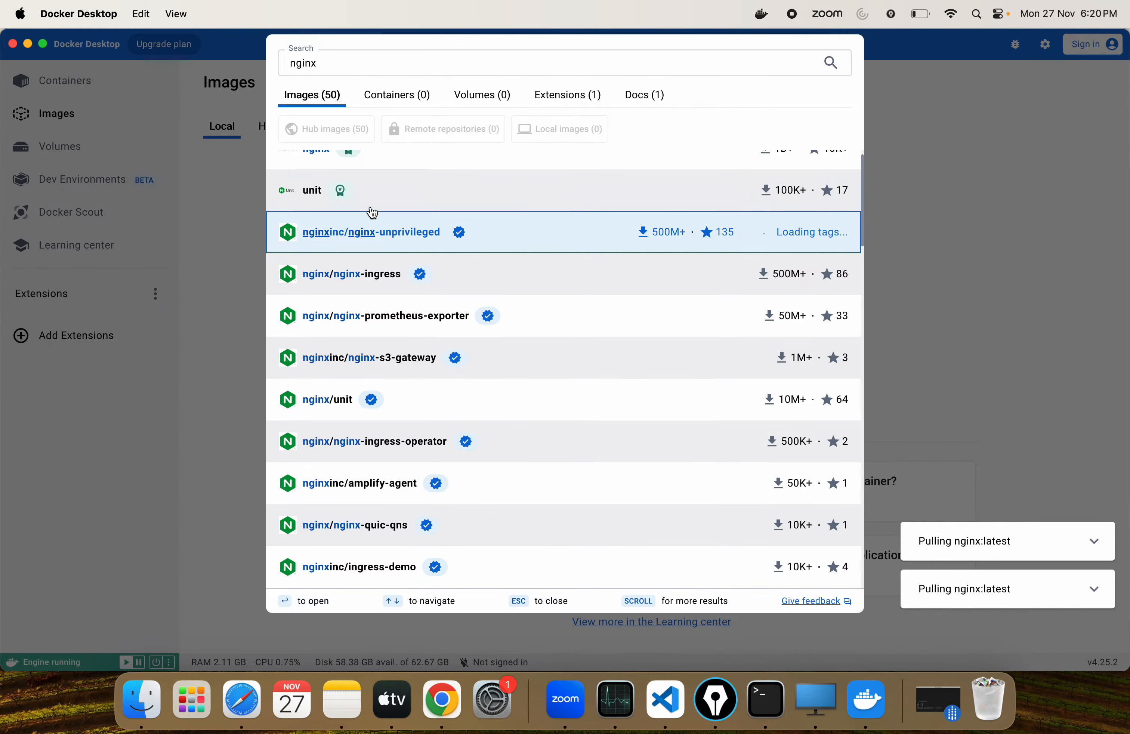
Switch to Terminal, enlarge its window, and list the local images with docker images
click(766, 699)
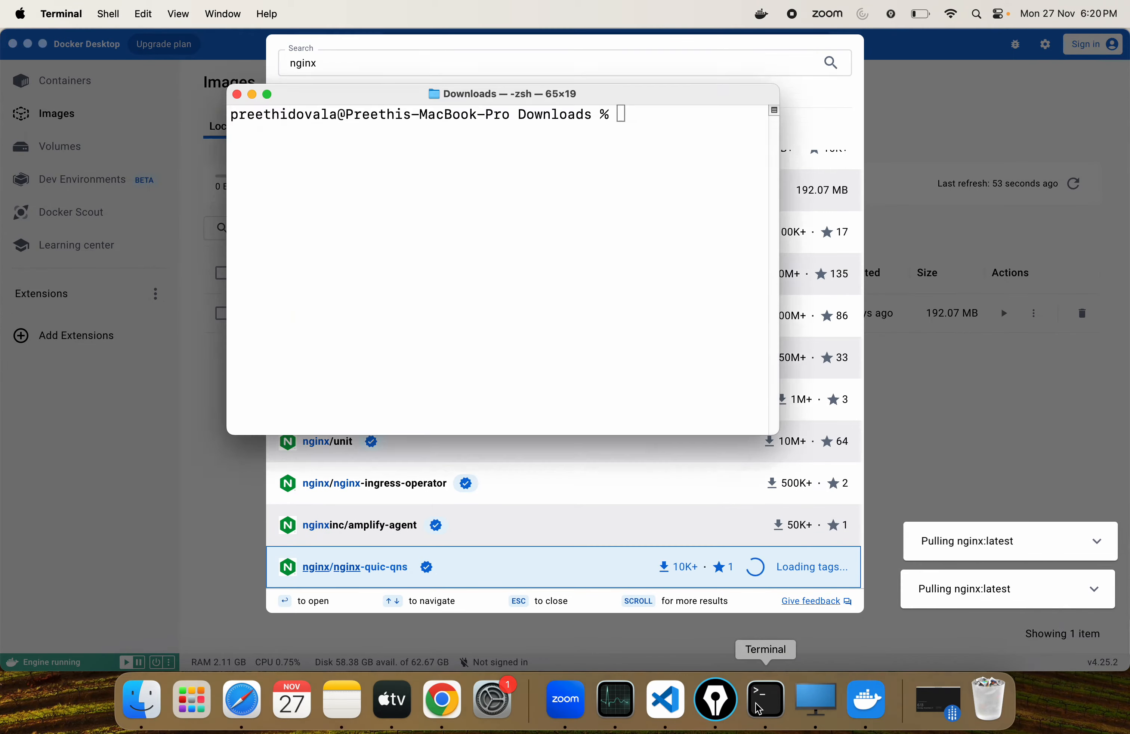
click(269, 94)
text(docker images)
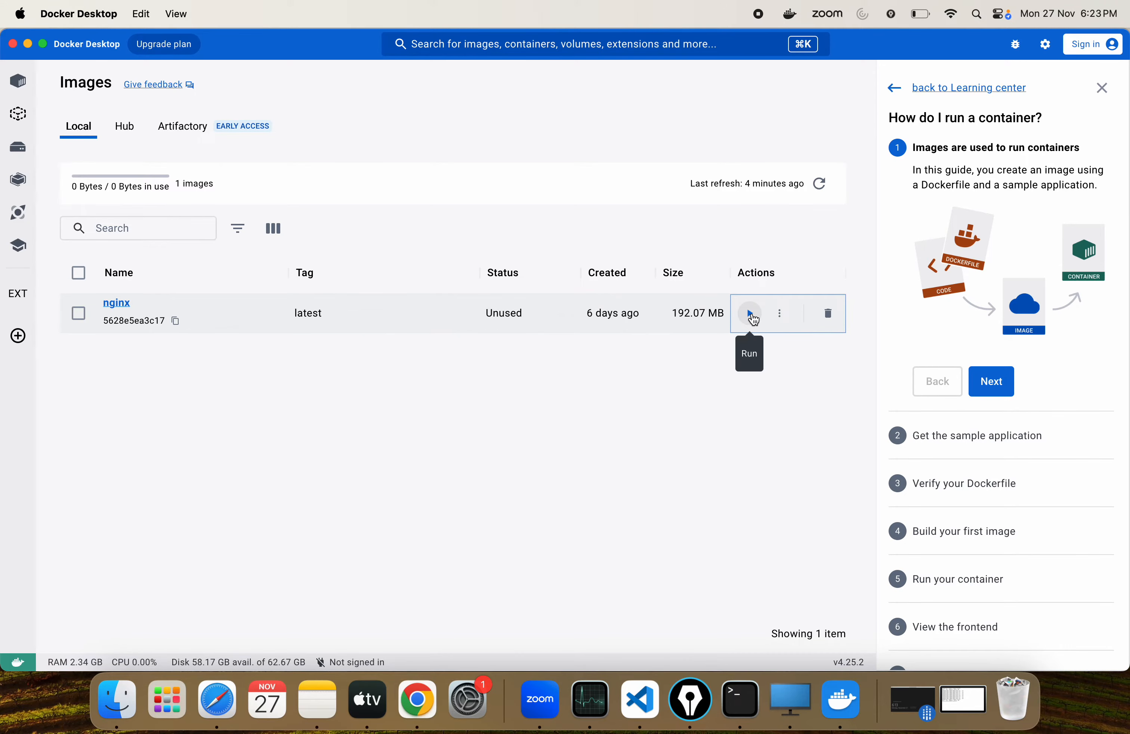
Run a new container from the nginx:latest image, naming it c1 and mapping host port 8001 to container port 80
click(747, 314)
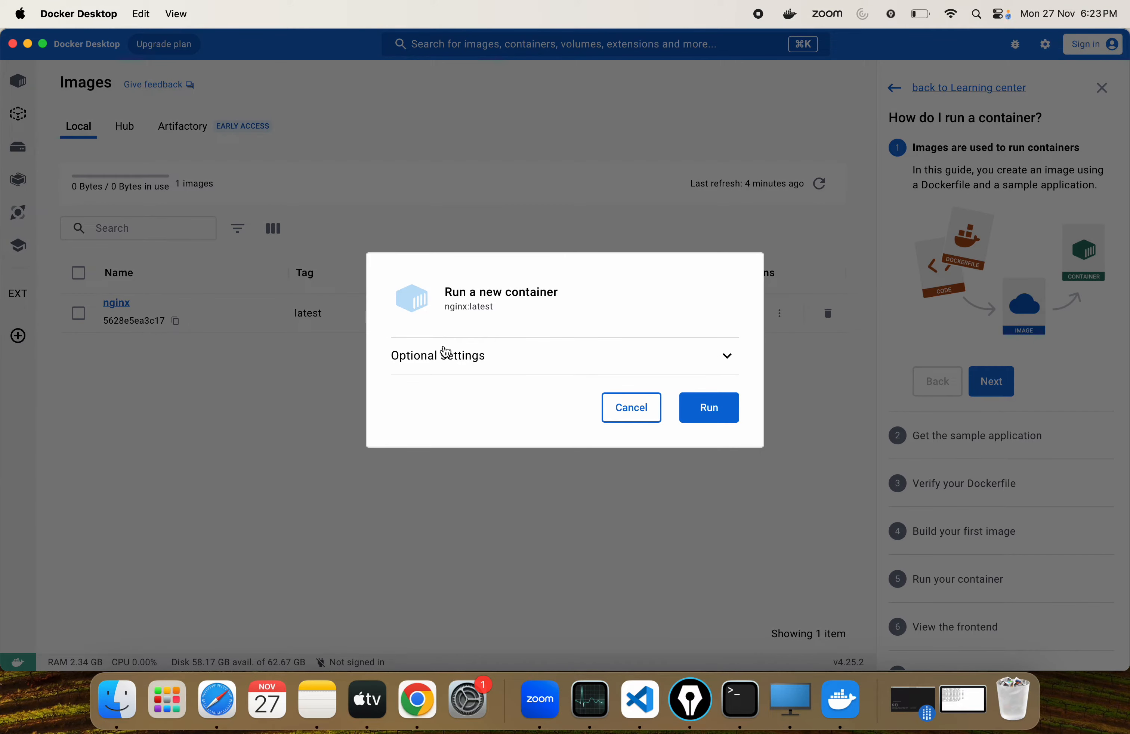
click(491, 358)
click(454, 251)
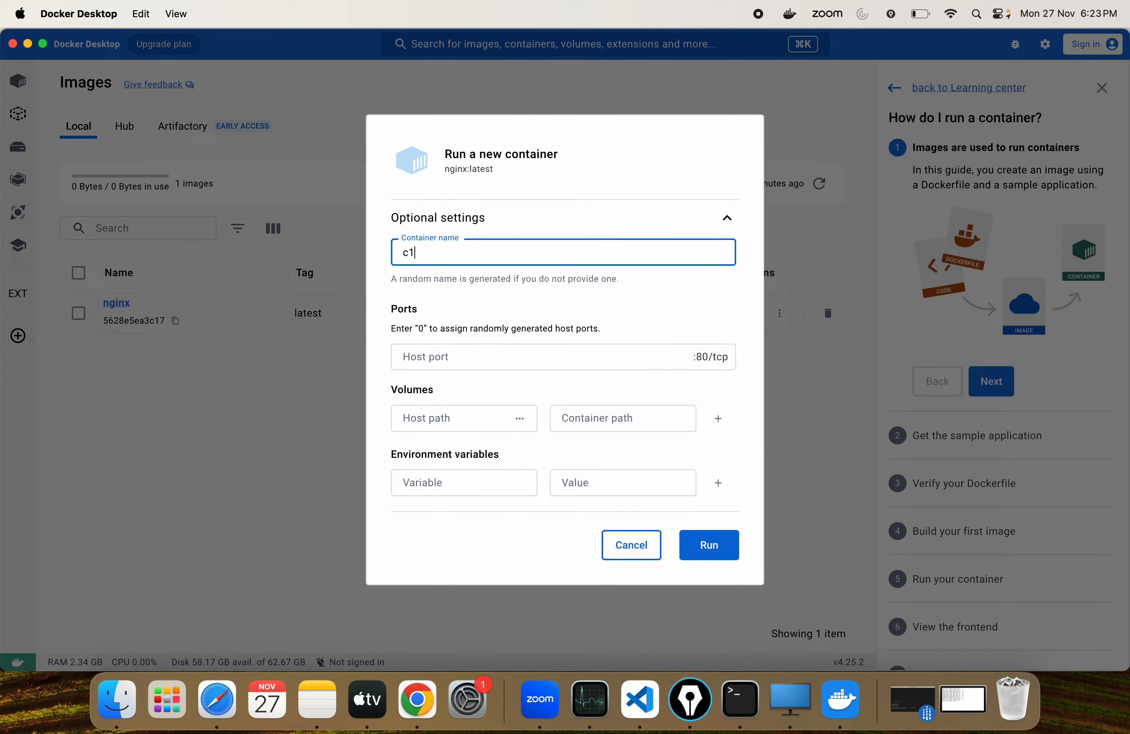
click(493, 359)
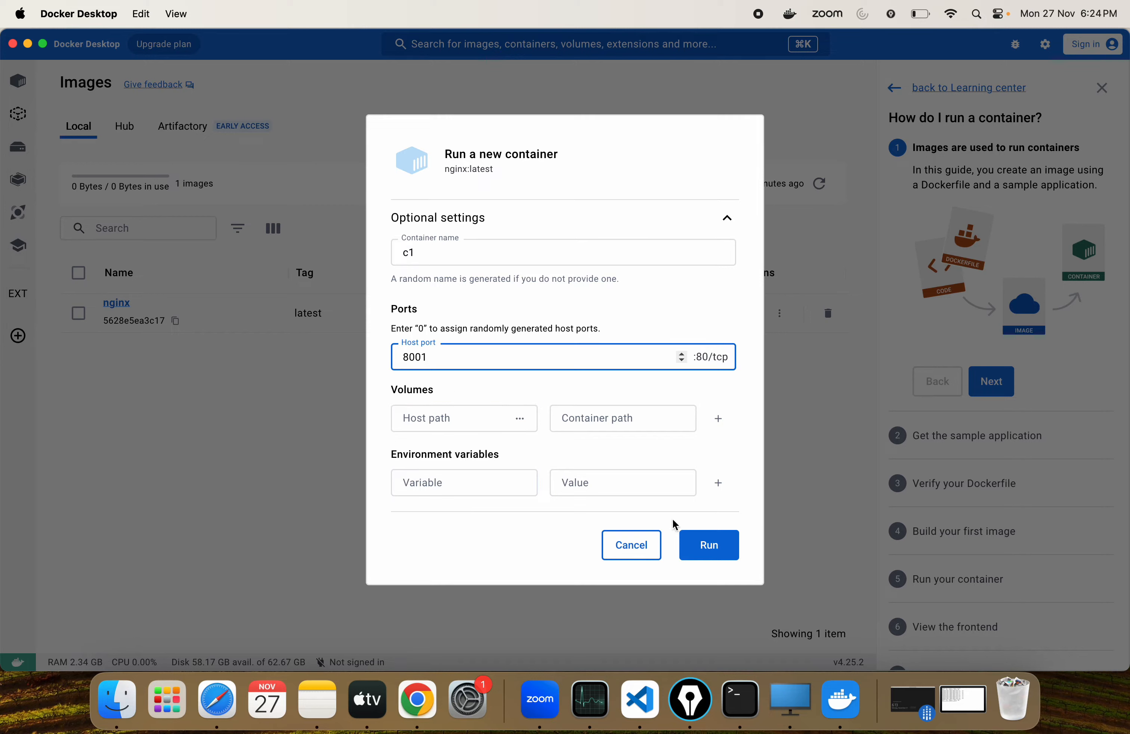
click(709, 550)
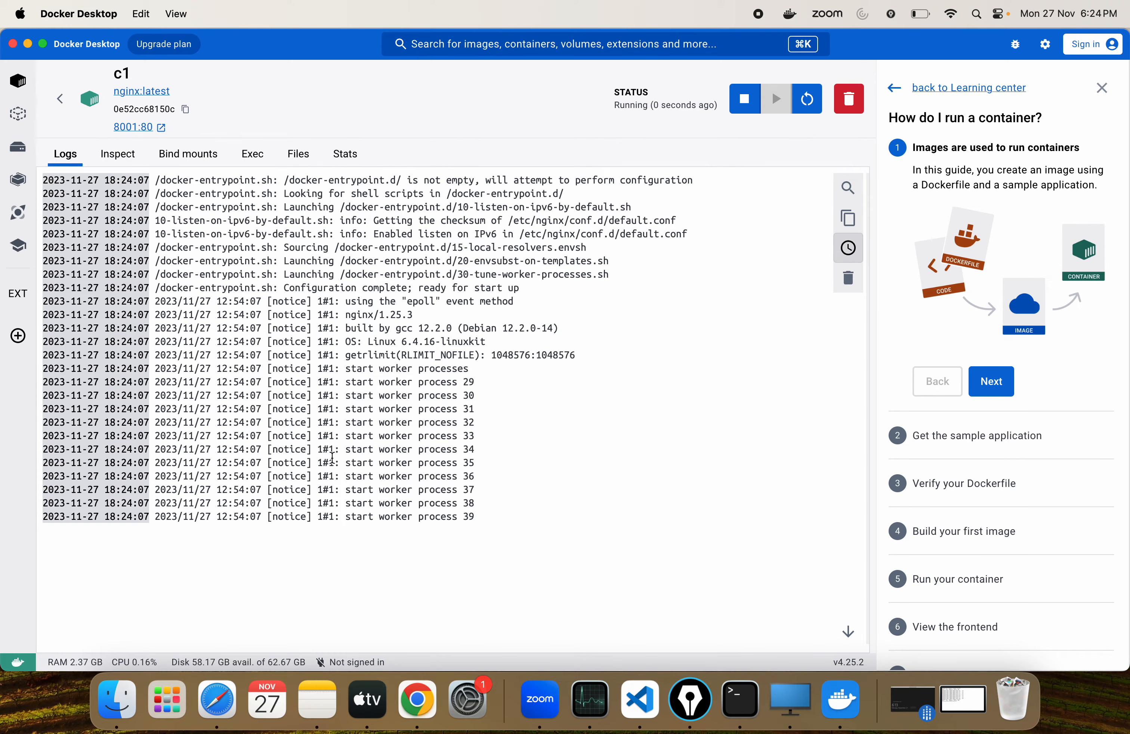
Check the container and image lists in Docker Desktop, and in Terminal with docker images and docker ps, examining the port mapping
click(18, 81)
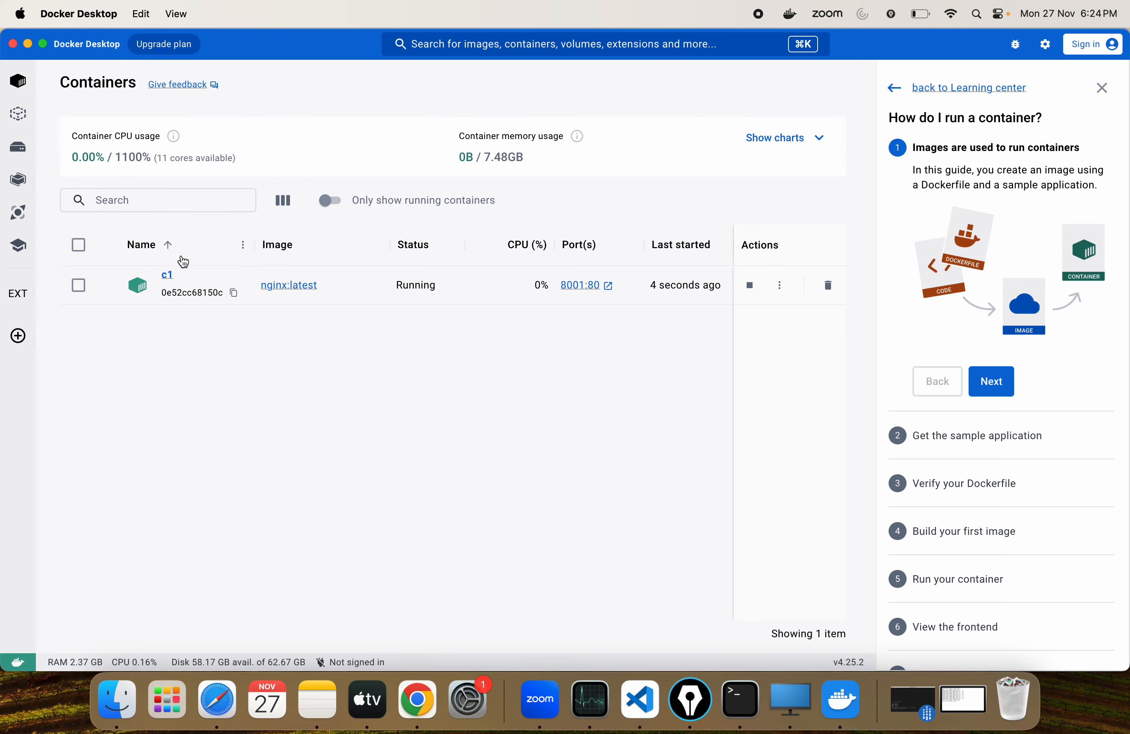
click(19, 114)
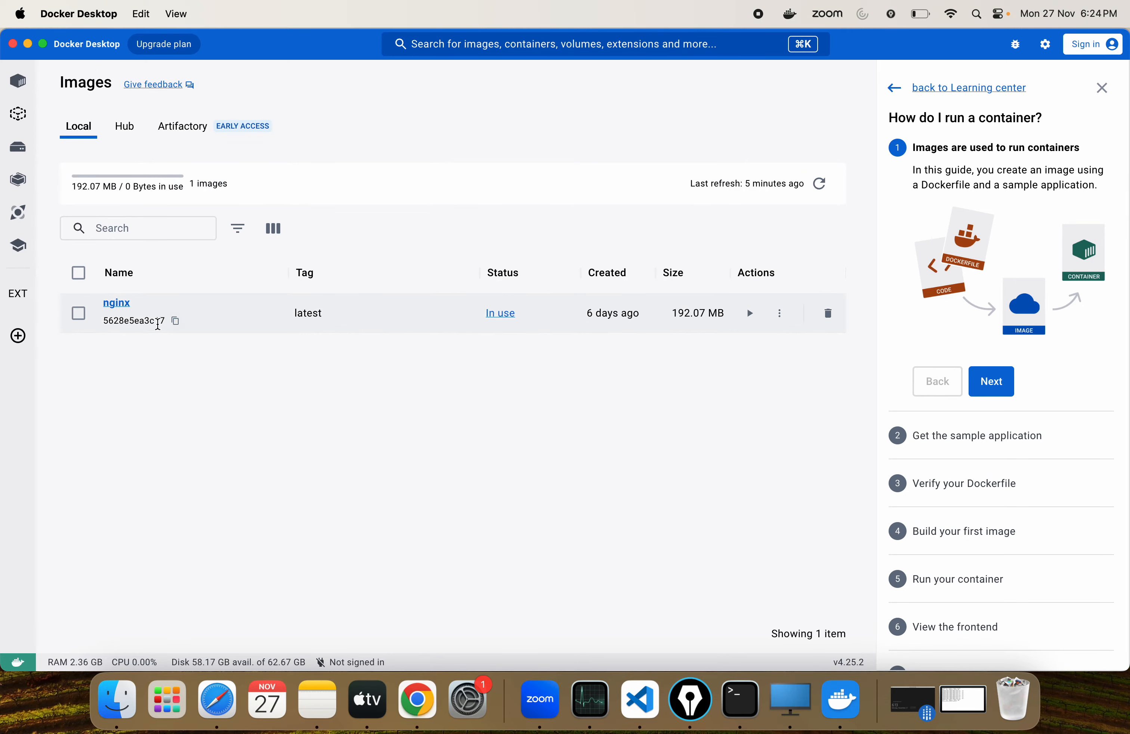
click(754, 712)
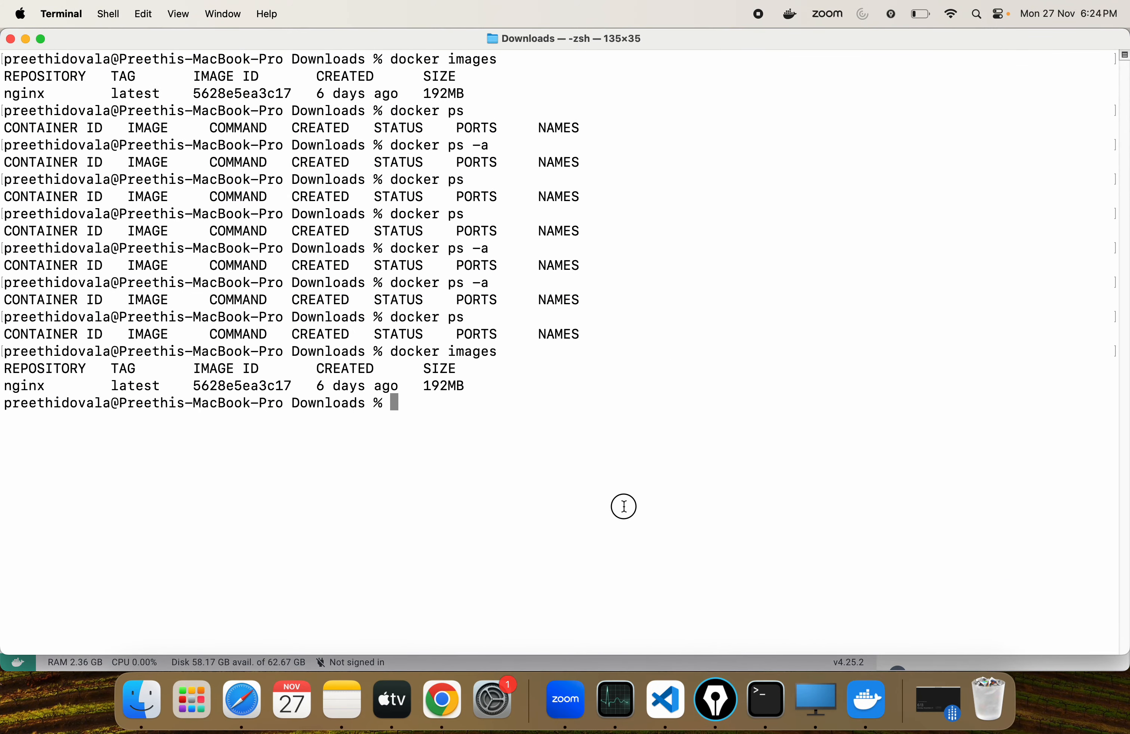
text(docker images)
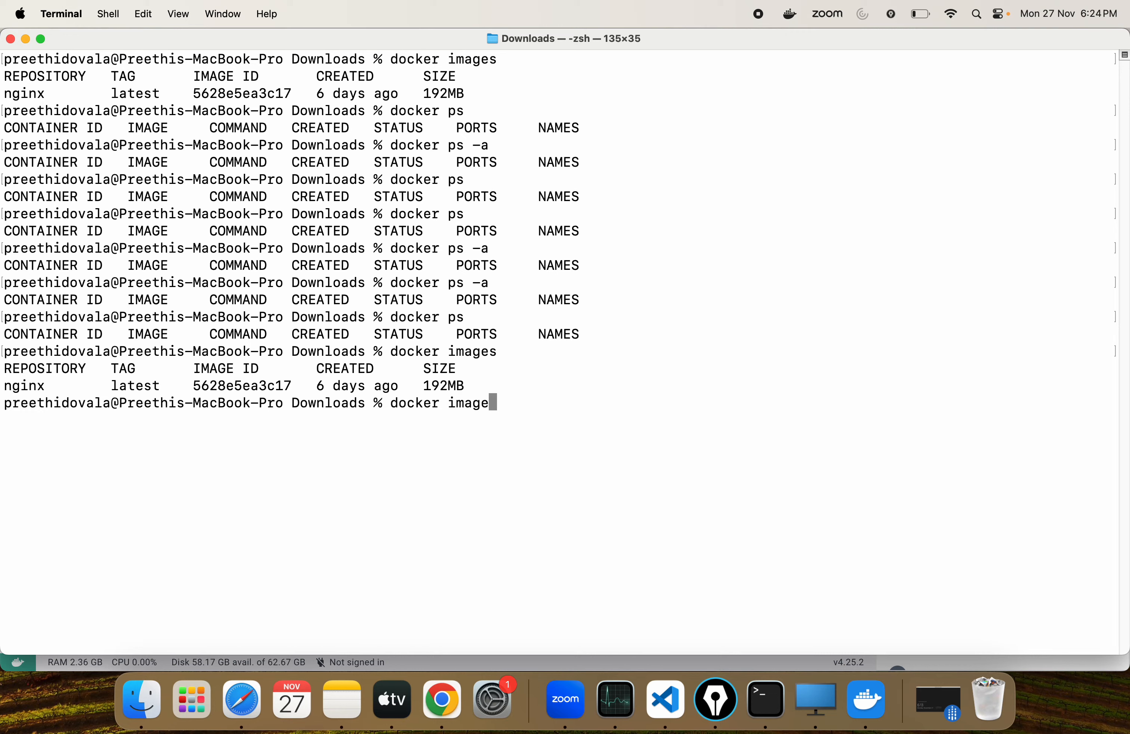
key(Return)
text(docker ps)
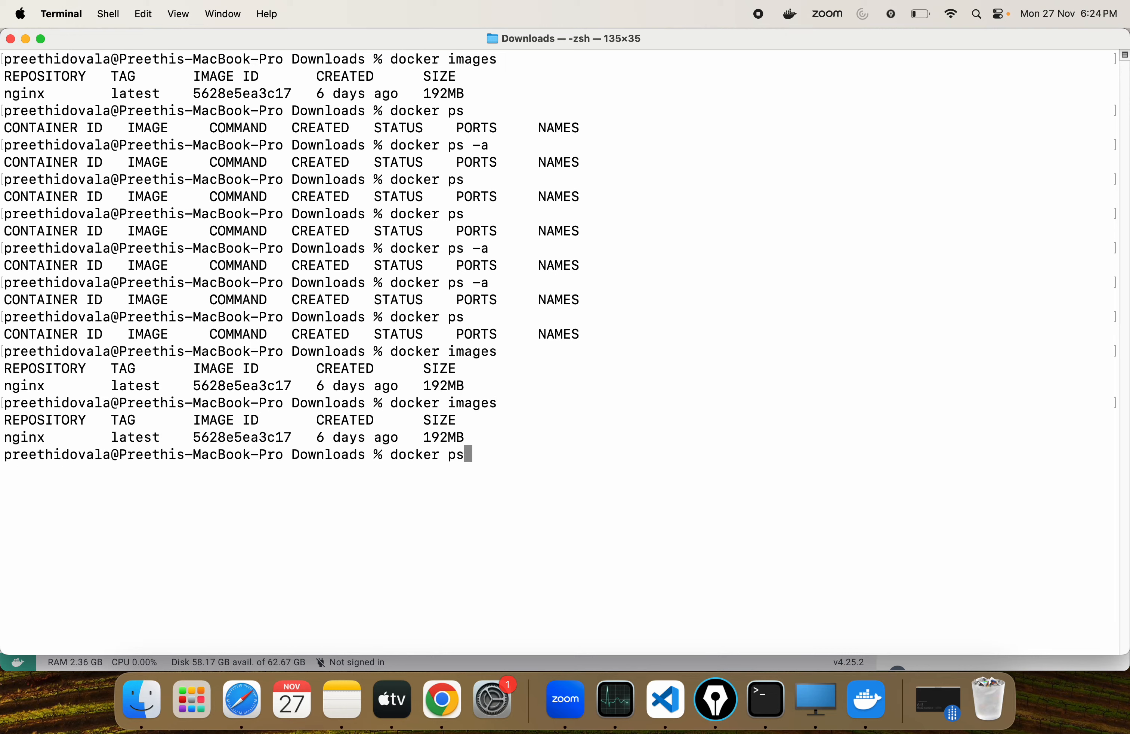
key(Return)
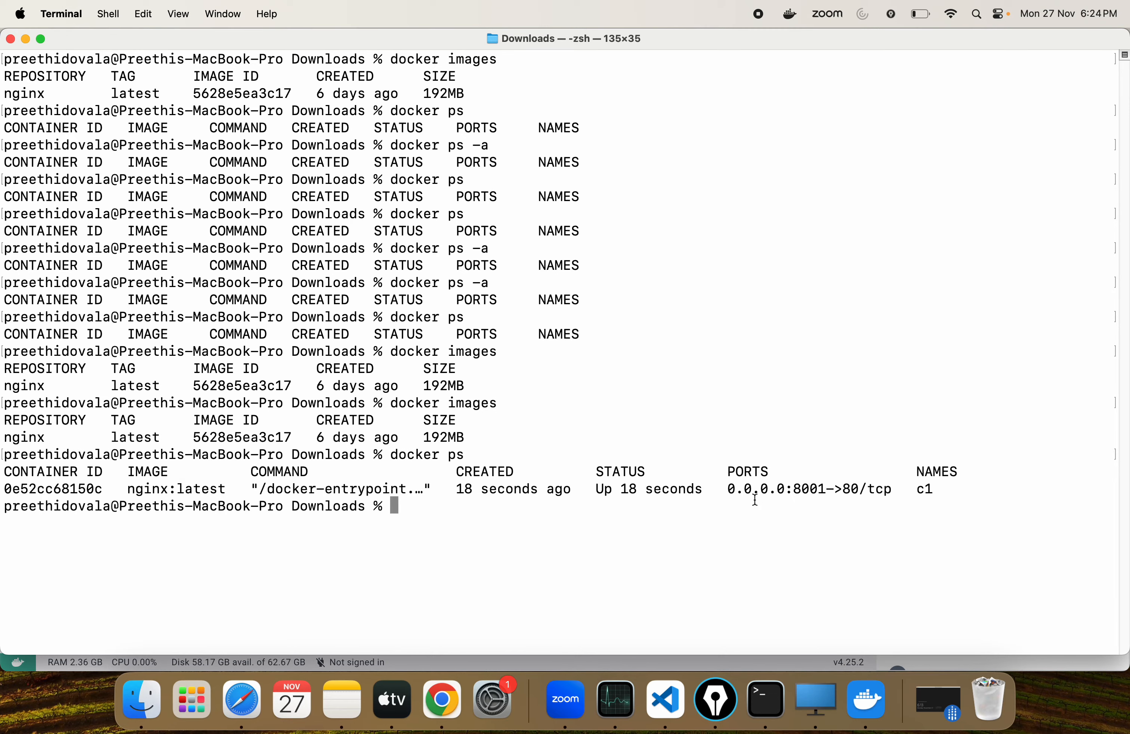
drag(797, 488, 825, 490)
Switch to Chrome and open localhost:8001 in a new tab
click(455, 696)
click(440, 46)
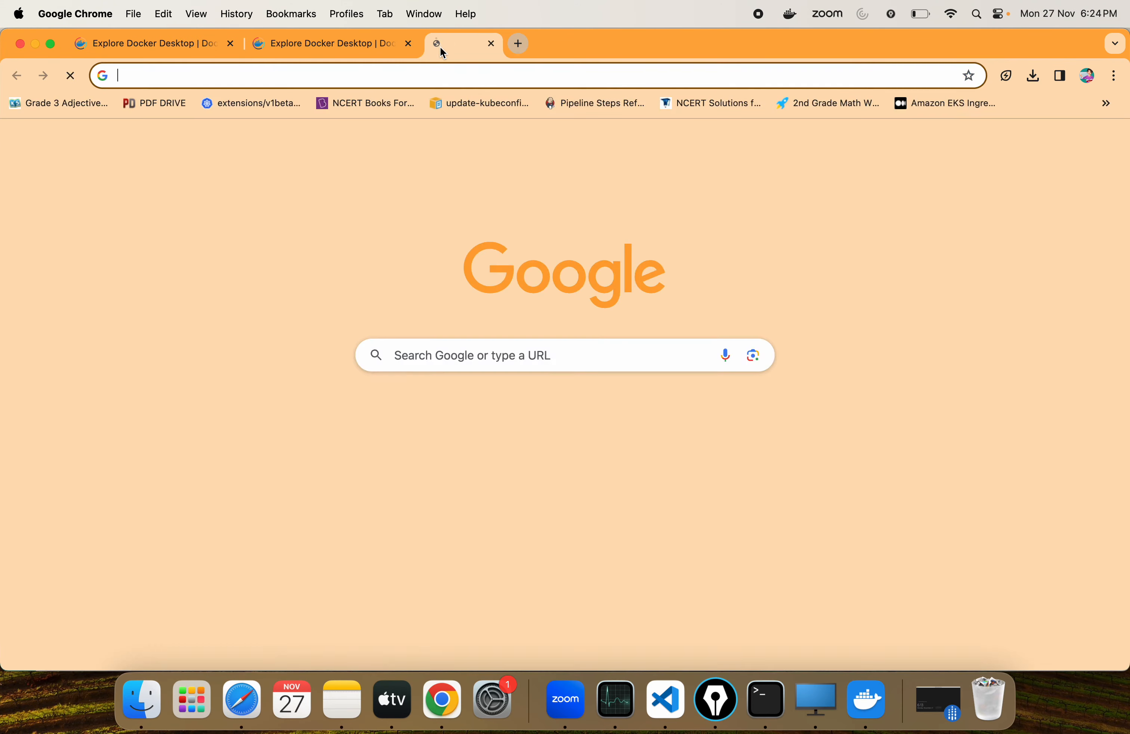
text(localh)
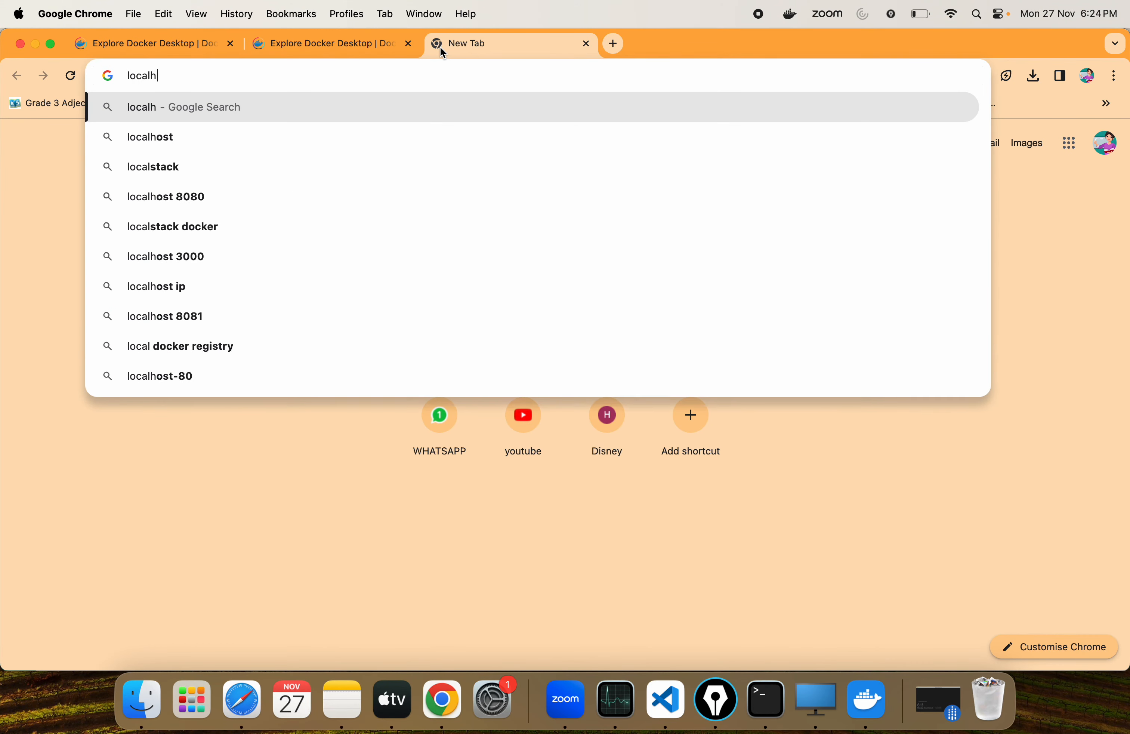
text(ost:8001)
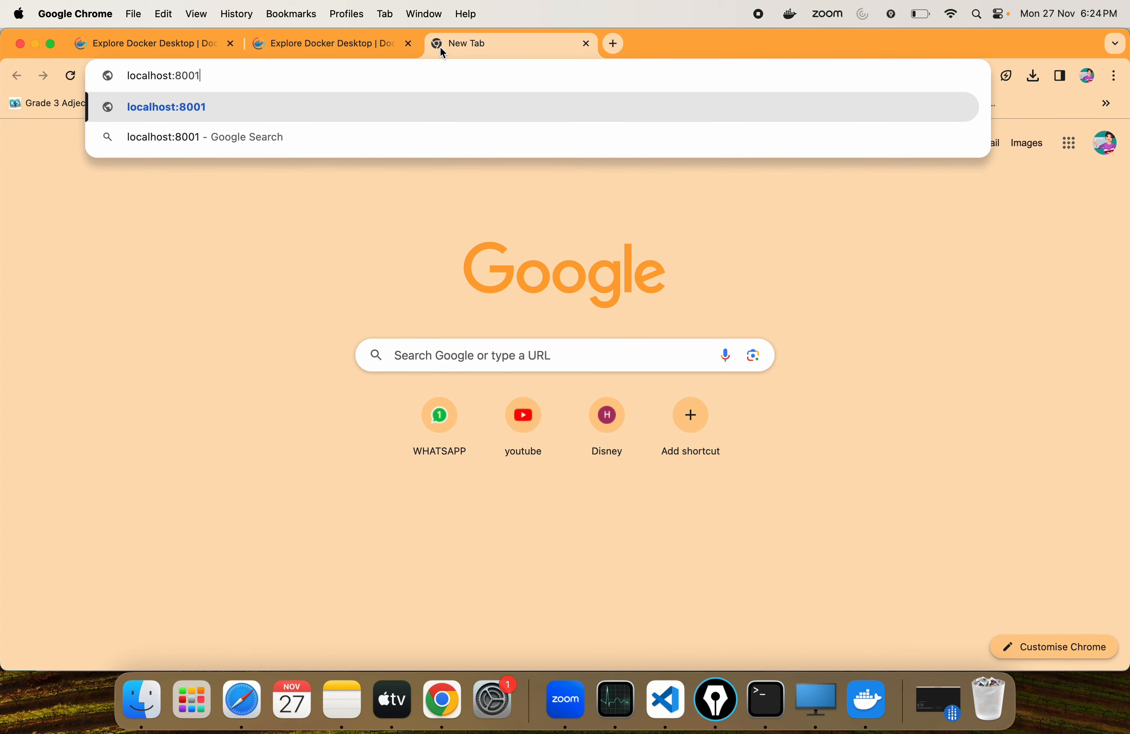
key(Return)
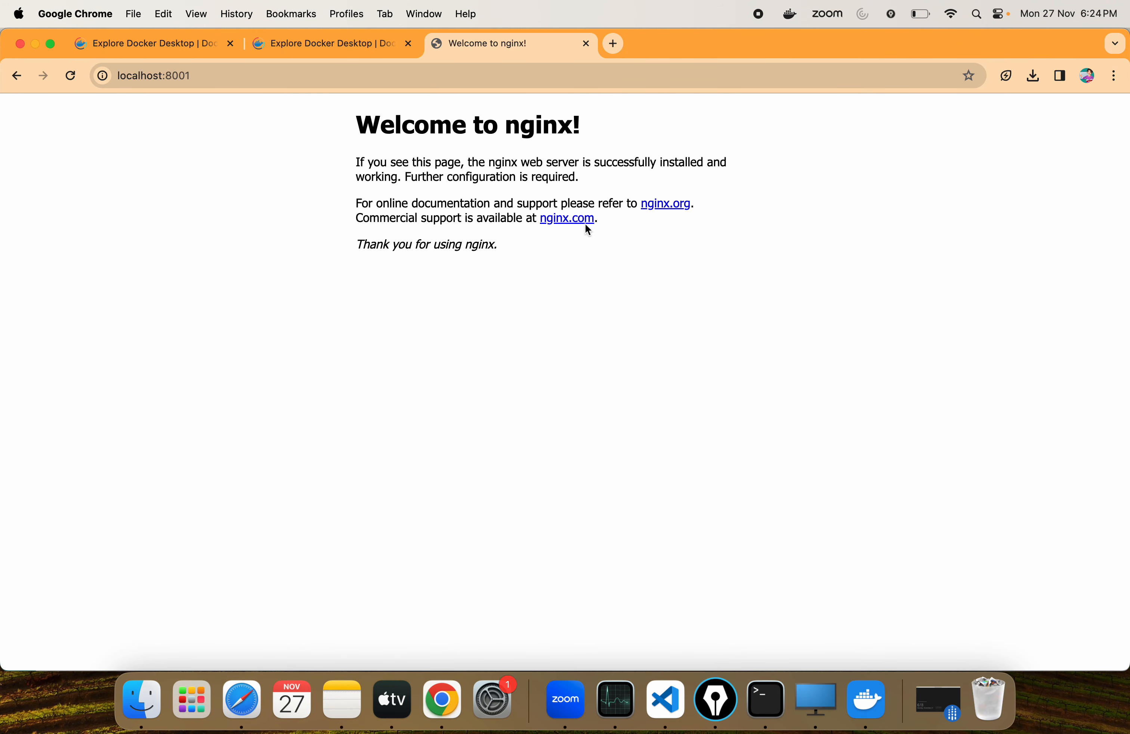